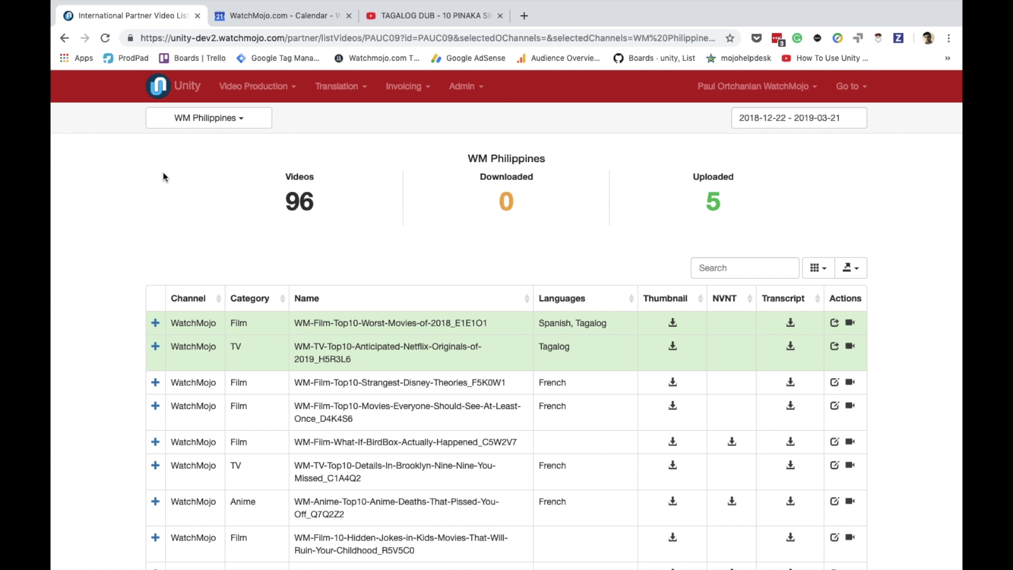
# - Review the channel filter for WM Philippines and the available date range options, leaving both filters as they are
pyautogui.moveTo(468, 158); pyautogui.dragTo(547, 158)
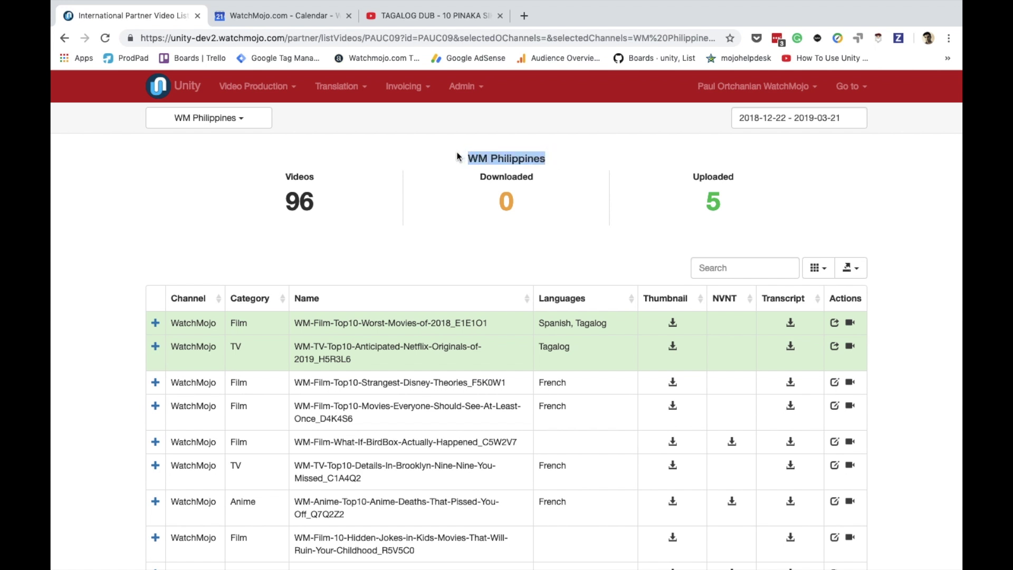
pyautogui.click(438, 151)
pyautogui.click(219, 120)
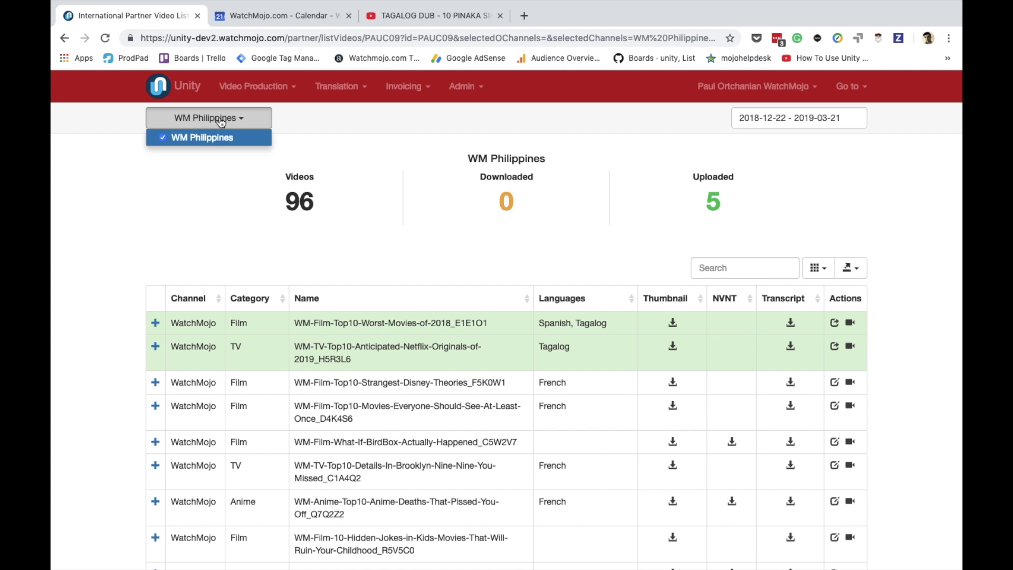
pyautogui.click(818, 207)
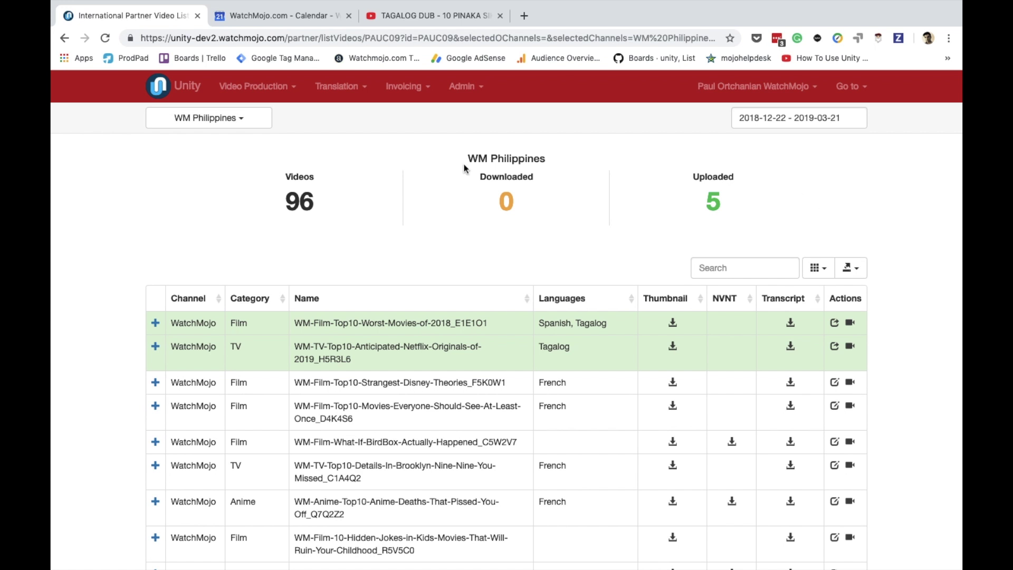
pyautogui.click(801, 121)
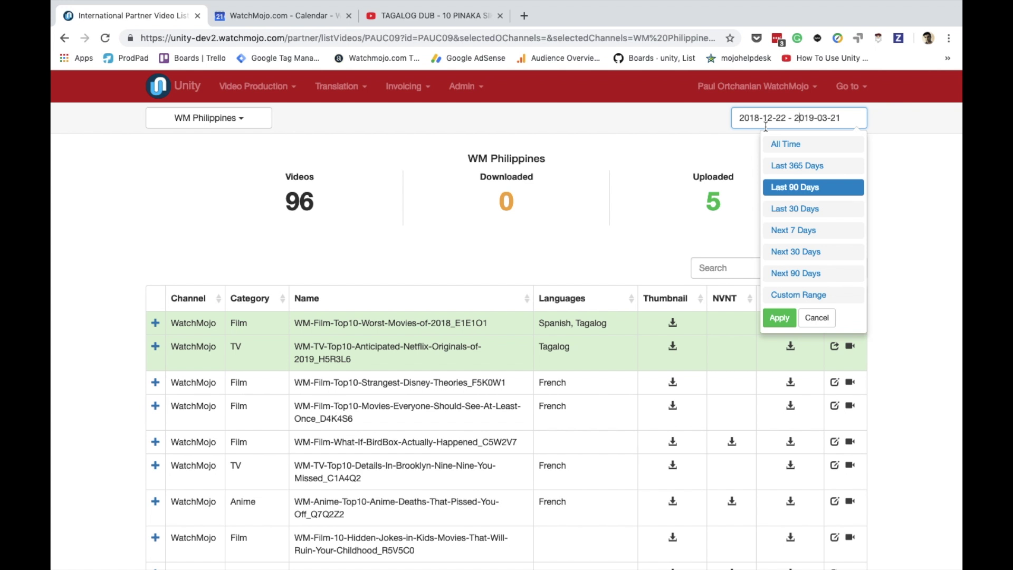
pyautogui.click(741, 152)
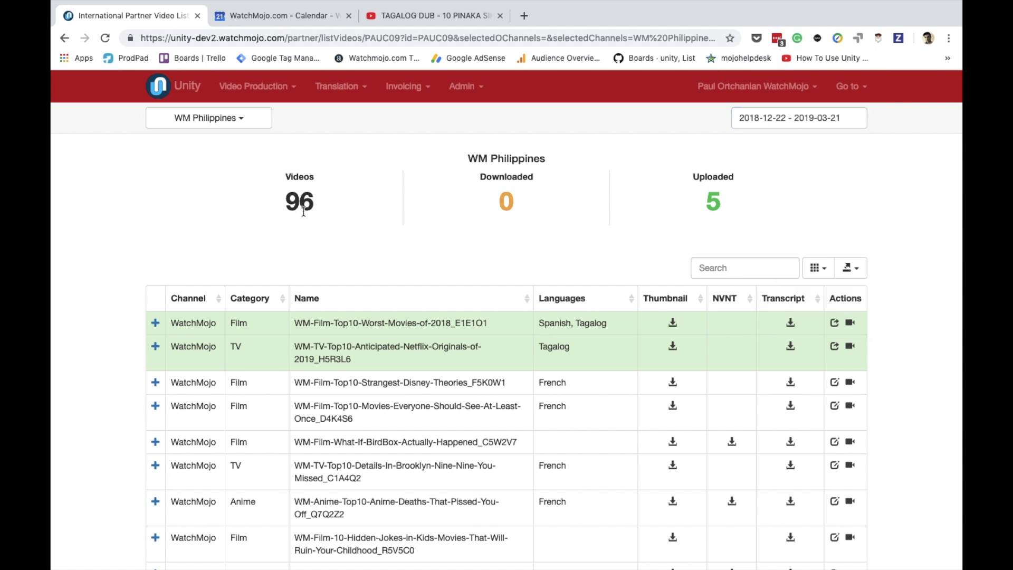
# - Examine the Videos, Downloaded and Uploaded totals for the WM Philippines channel
pyautogui.scroll(-1, 214, 224)
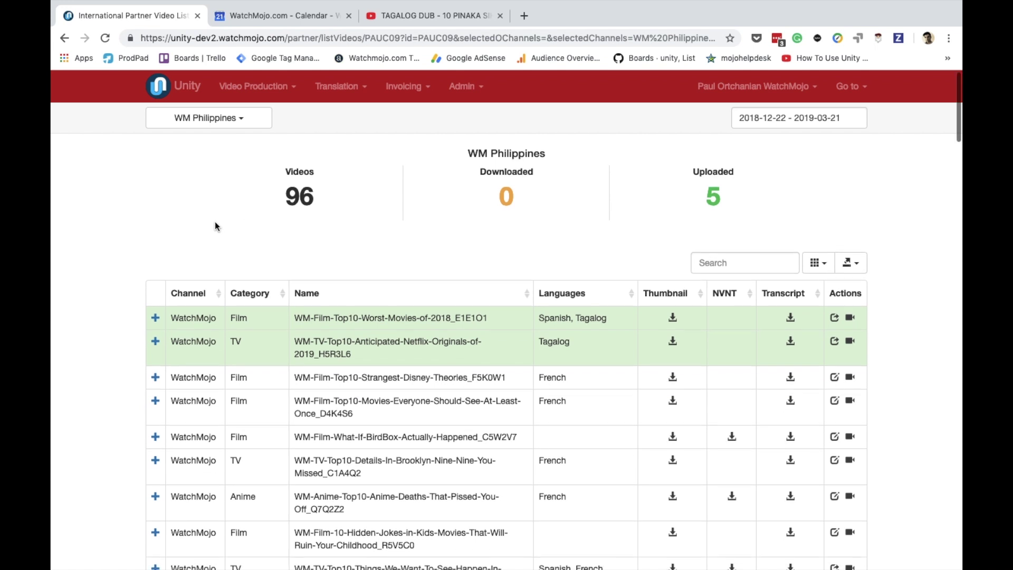
pyautogui.doubleClick(296, 195)
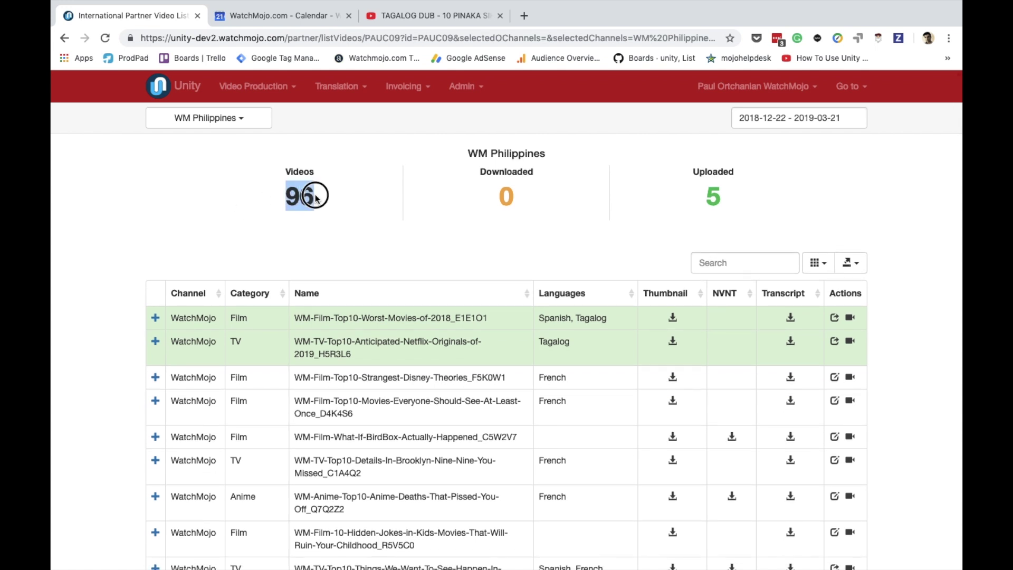
pyautogui.click(311, 231)
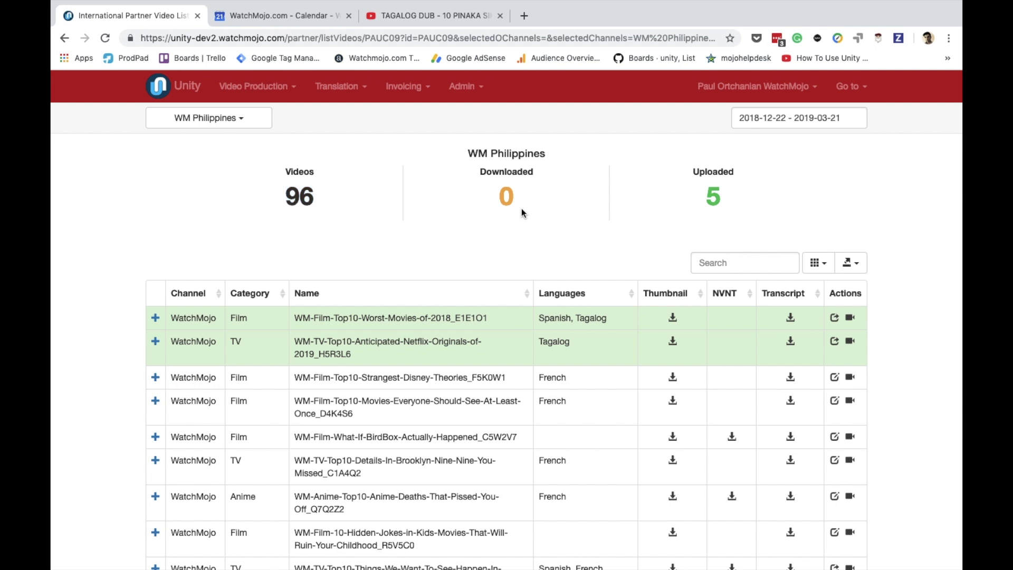
pyautogui.doubleClick(497, 202)
pyautogui.click(477, 207)
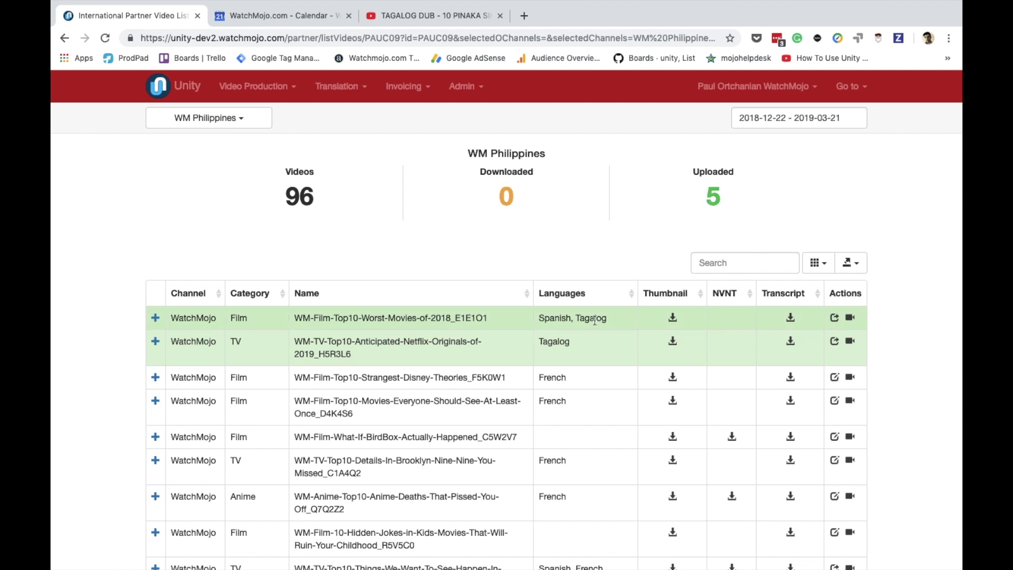
pyautogui.scroll(1, 697, 192)
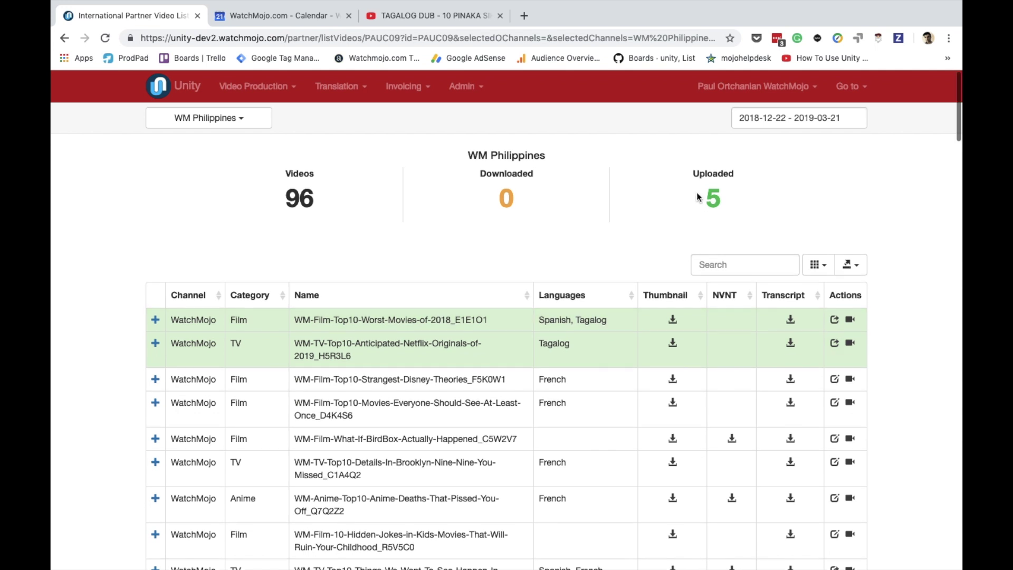
pyautogui.click(708, 198)
pyautogui.moveTo(708, 198); pyautogui.dragTo(720, 198)
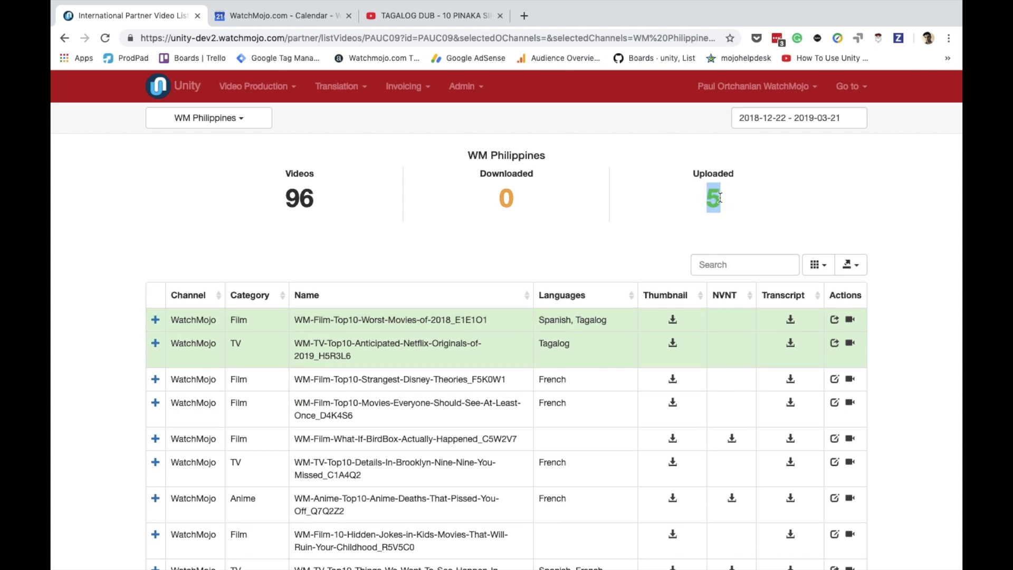
pyautogui.click(669, 196)
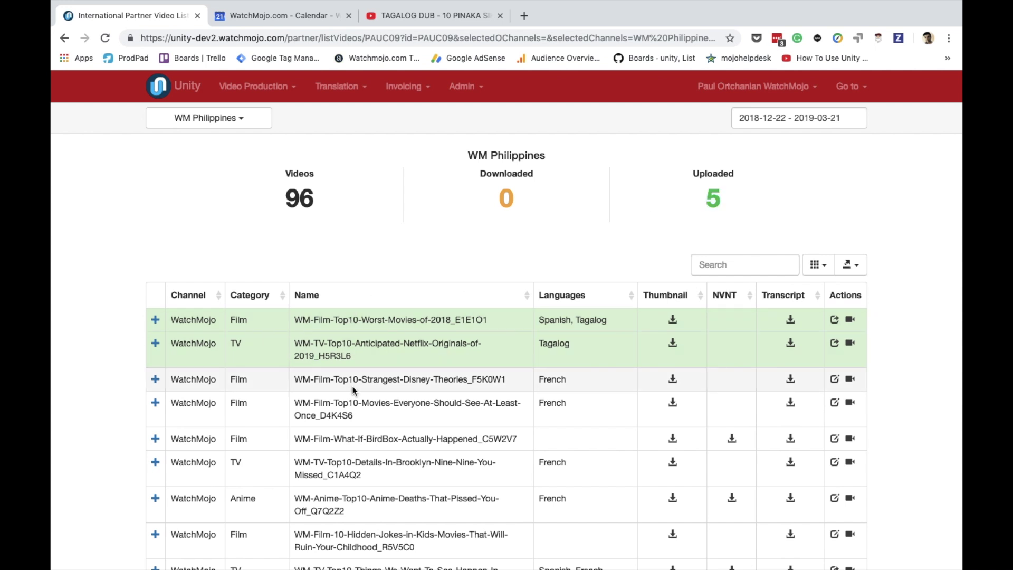
# - Preview the Top 10 Anticipated Netflix Originals of 2019 video from the list and close the preview
pyautogui.scroll(-2, 352, 389)
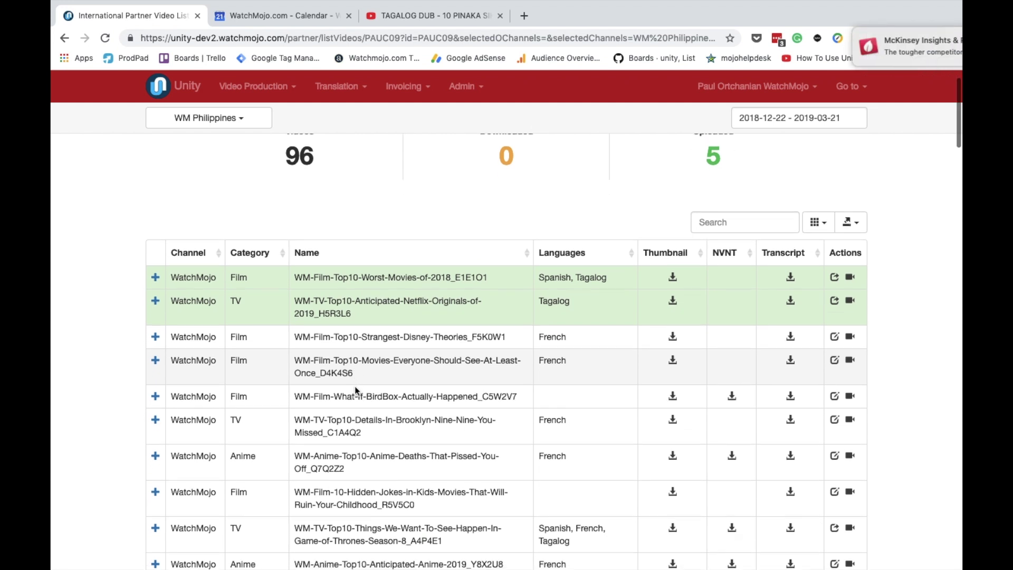
pyautogui.scroll(2, 355, 388)
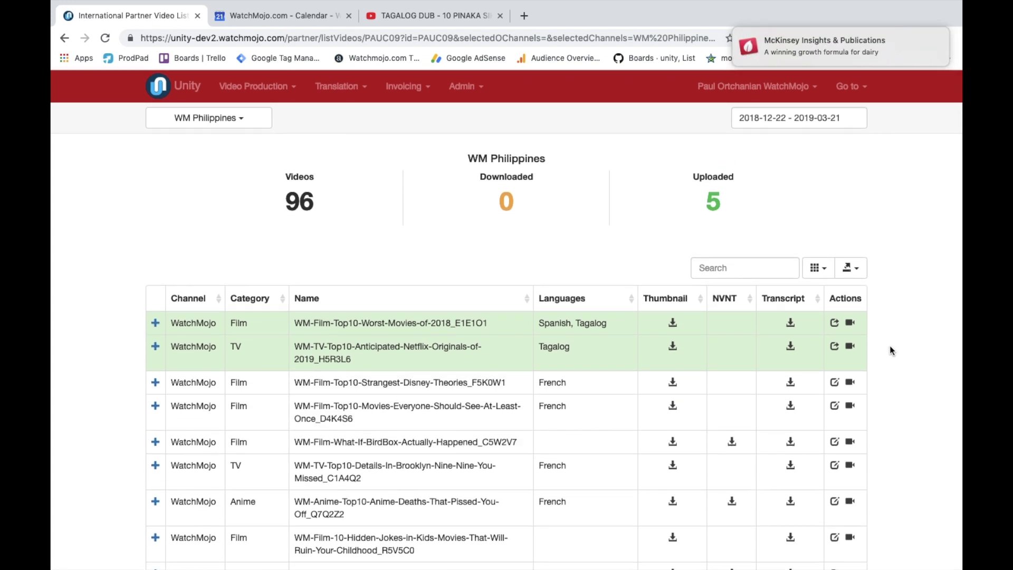
pyautogui.click(851, 346)
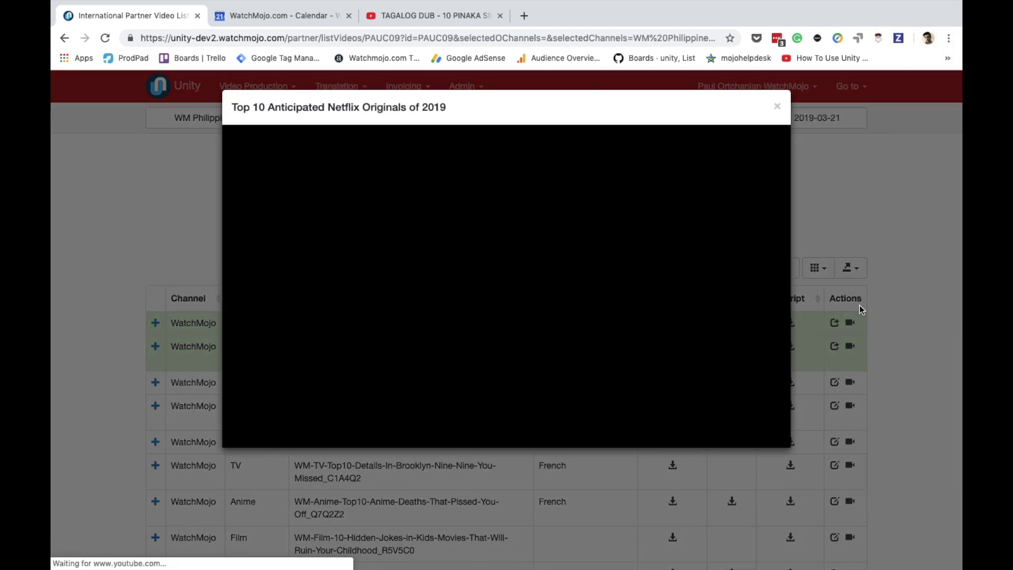
pyautogui.click(778, 107)
# - Show the Views, Likes, Dislikes, Ratio, Comments and TRT columns in the video list
pyautogui.click(818, 268)
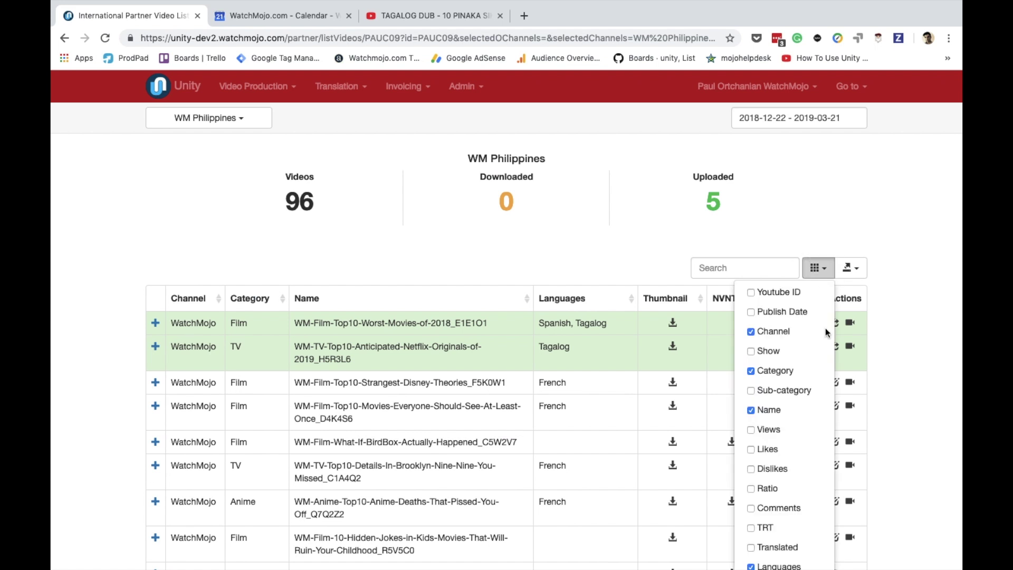
pyautogui.scroll(-2, 778, 468)
pyautogui.click(754, 366)
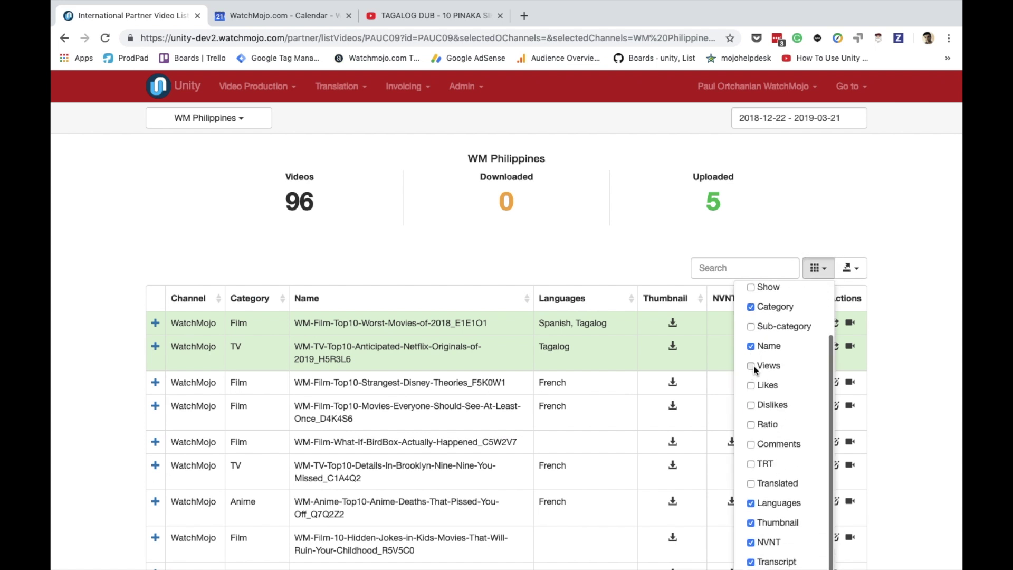
pyautogui.click(751, 385)
pyautogui.click(751, 404)
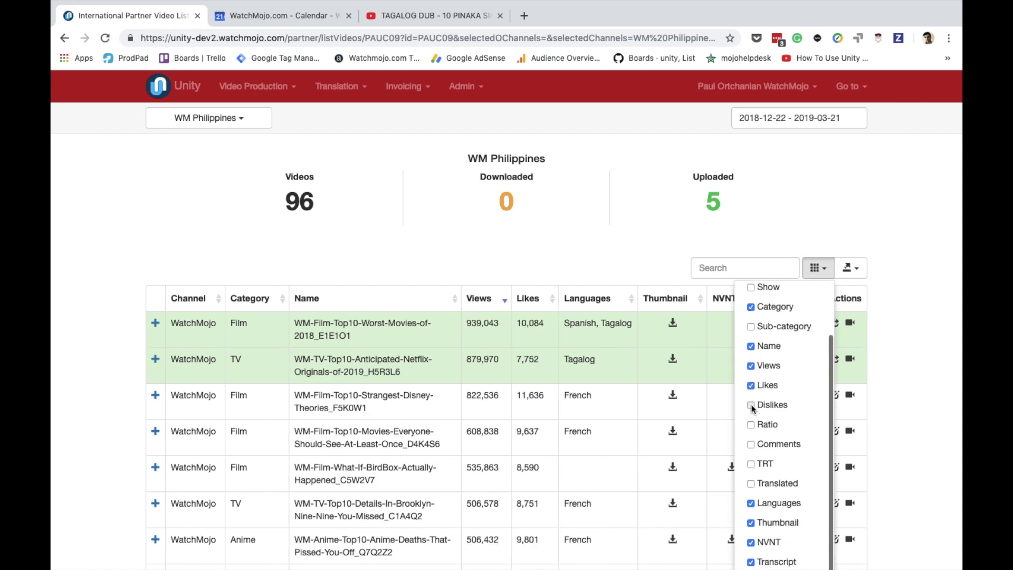
pyautogui.click(751, 445)
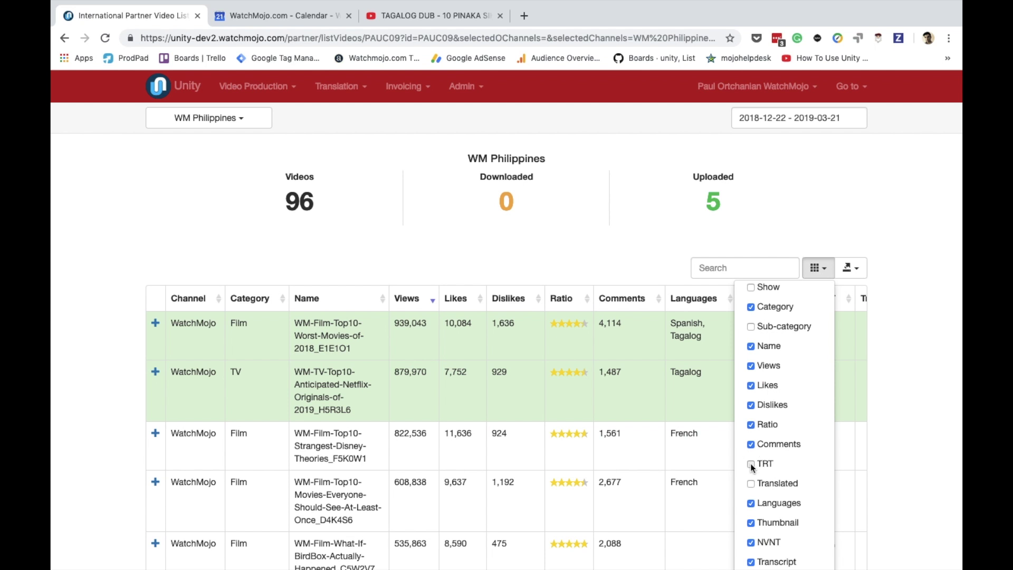
pyautogui.click(751, 464)
pyautogui.click(905, 390)
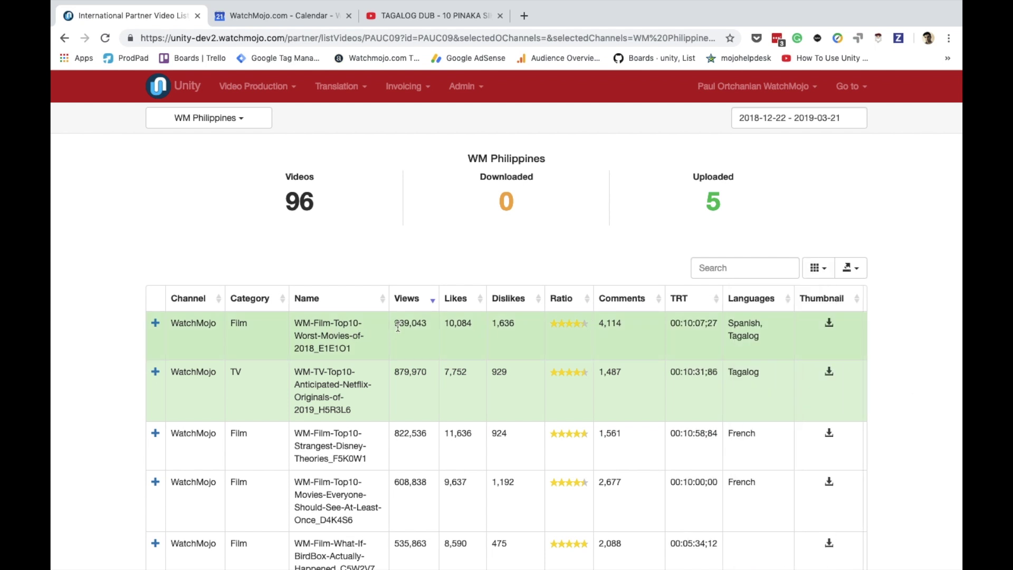
# - Examine the views, likes, dislikes and ratio of the Top10-Worst-Movies-of-2018 video
pyautogui.moveTo(395, 323); pyautogui.dragTo(515, 323)
pyautogui.moveTo(569, 324)
pyautogui.click(910, 344)
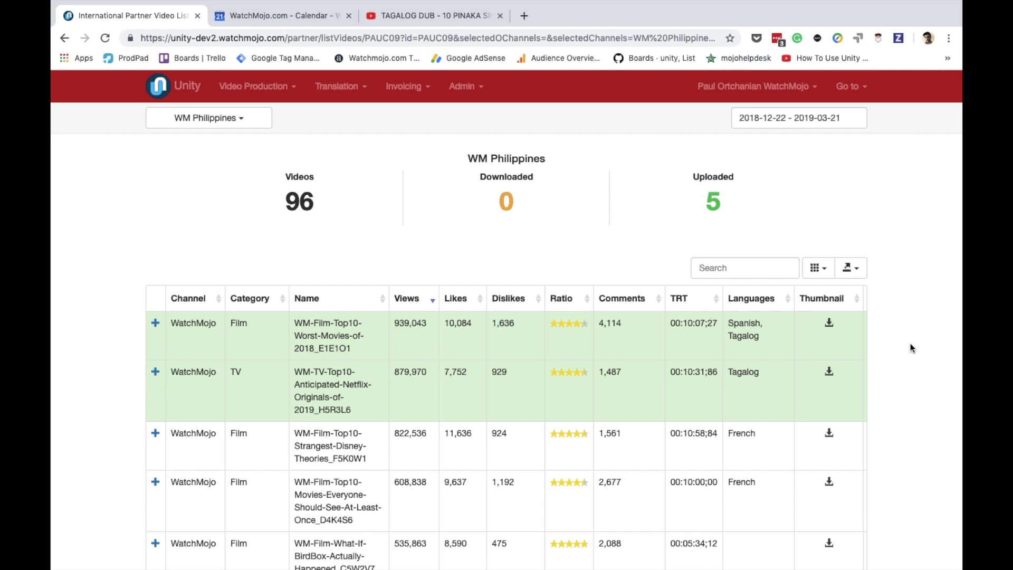
# - Sort the video list by likes and return it to descending order by views
pyautogui.click(459, 299)
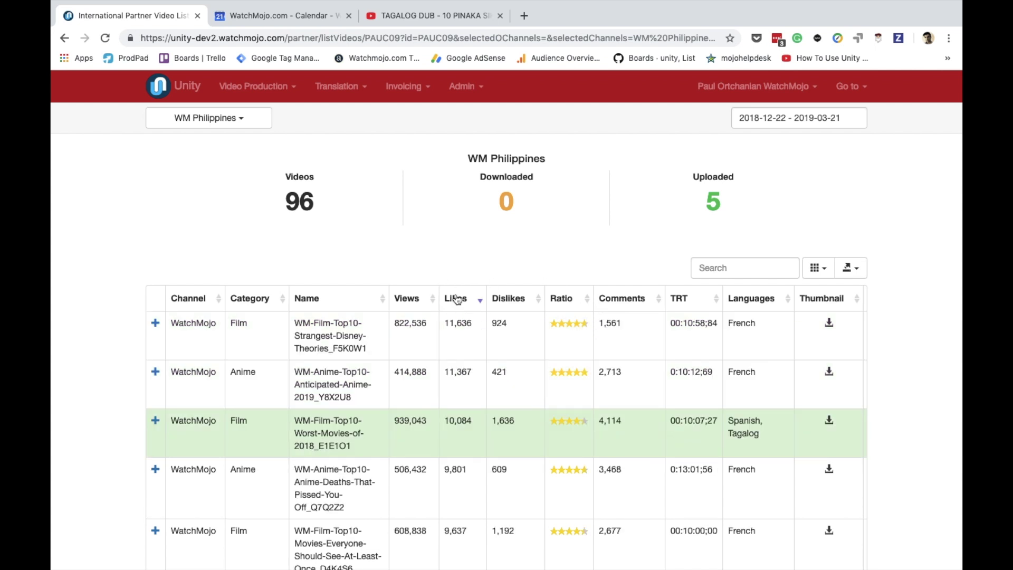
pyautogui.click(459, 298)
pyautogui.click(407, 300)
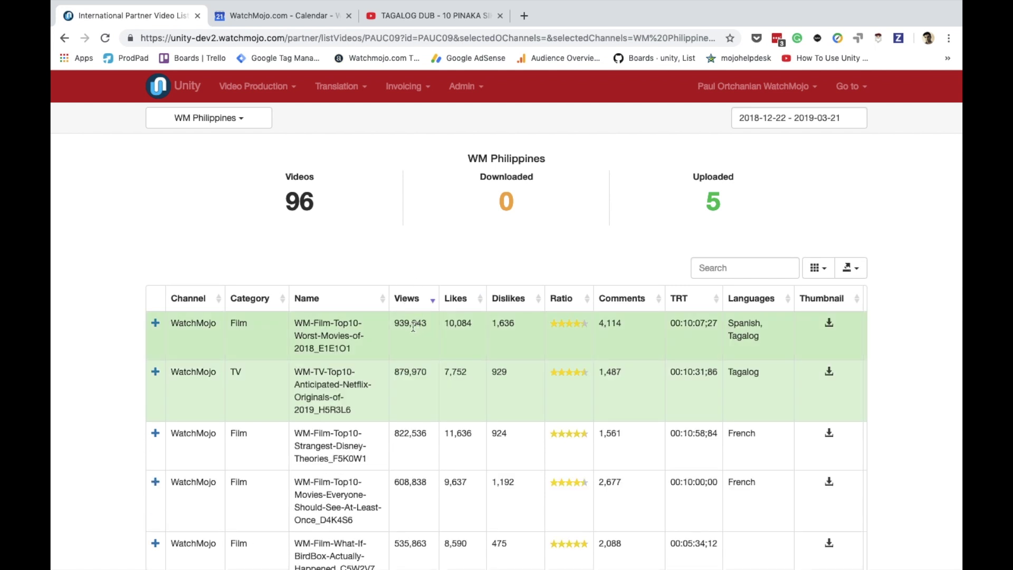
# - Hide the Likes, Dislikes, Ratio, Comments and TRT columns, keeping Views in the video list
pyautogui.hscroll(5, 808, 334)
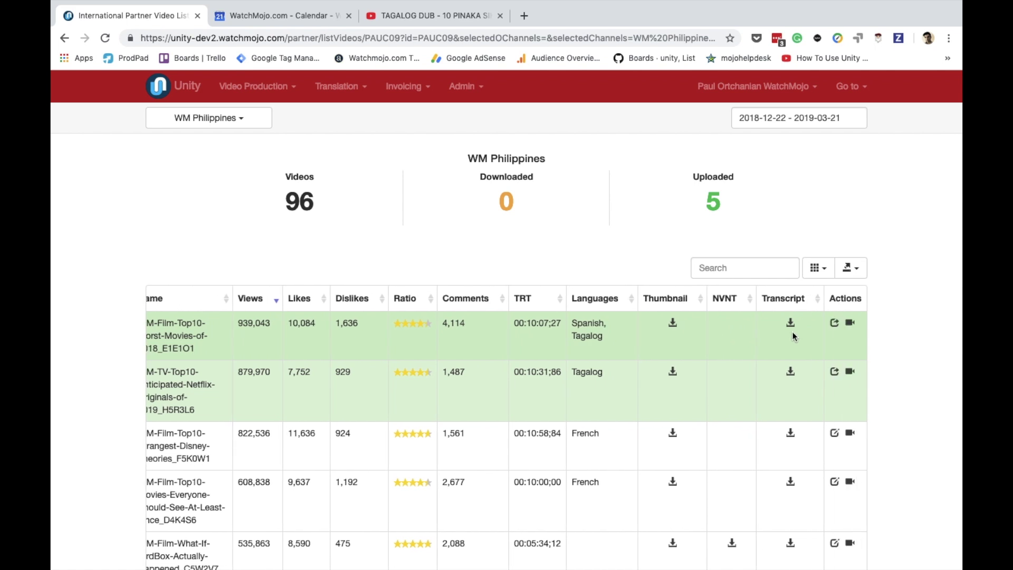
pyautogui.click(818, 268)
pyautogui.click(750, 385)
pyautogui.click(751, 405)
pyautogui.click(751, 425)
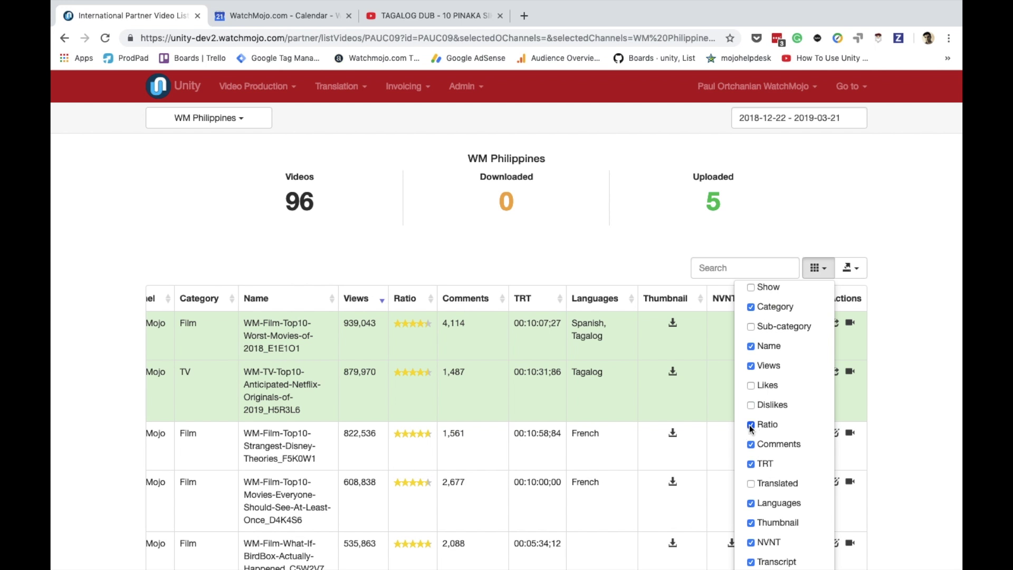
pyautogui.click(751, 444)
pyautogui.click(750, 464)
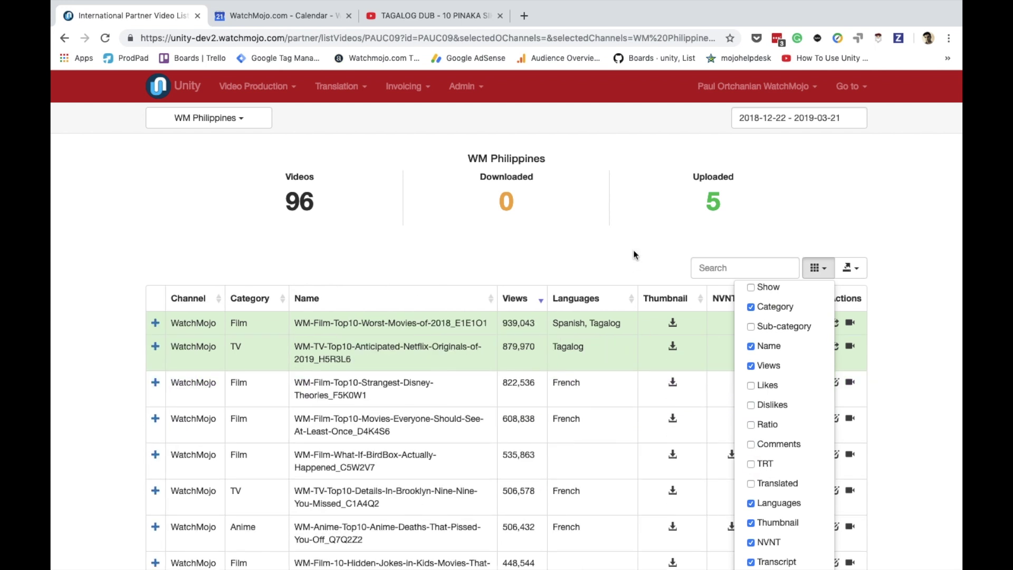
pyautogui.click(636, 254)
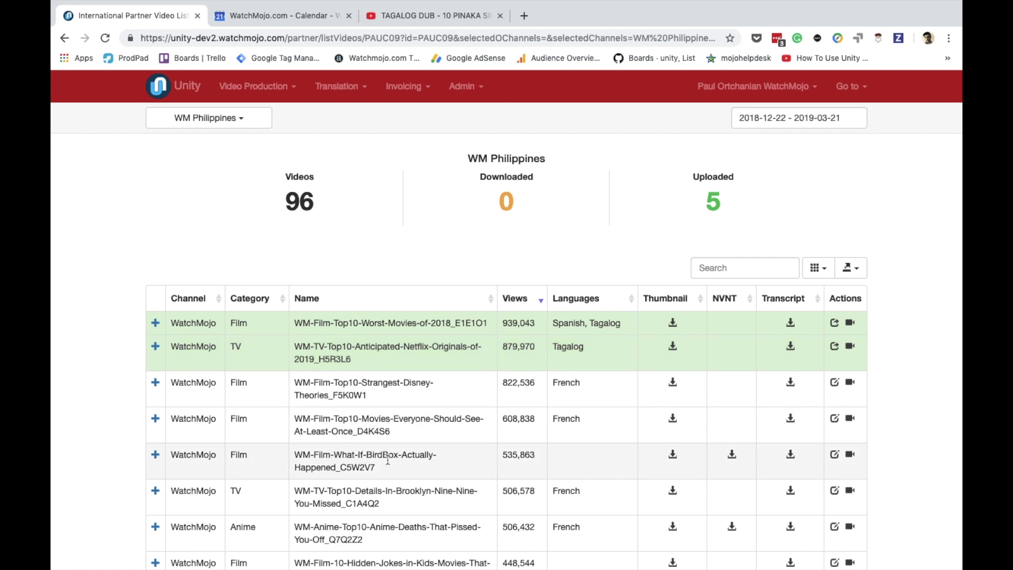
# - Create a WM Philippines video entry for the parent video WM-Film-What-If-BirdBox-Actually-Happened_C5W2V7
pyautogui.moveTo(295, 455); pyautogui.dragTo(415, 469)
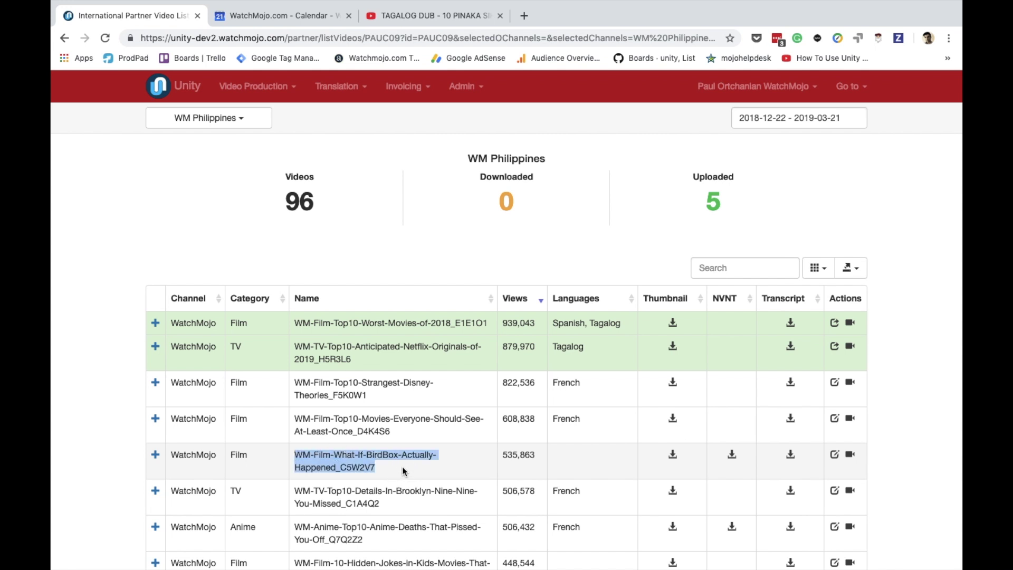
pyautogui.click(404, 474)
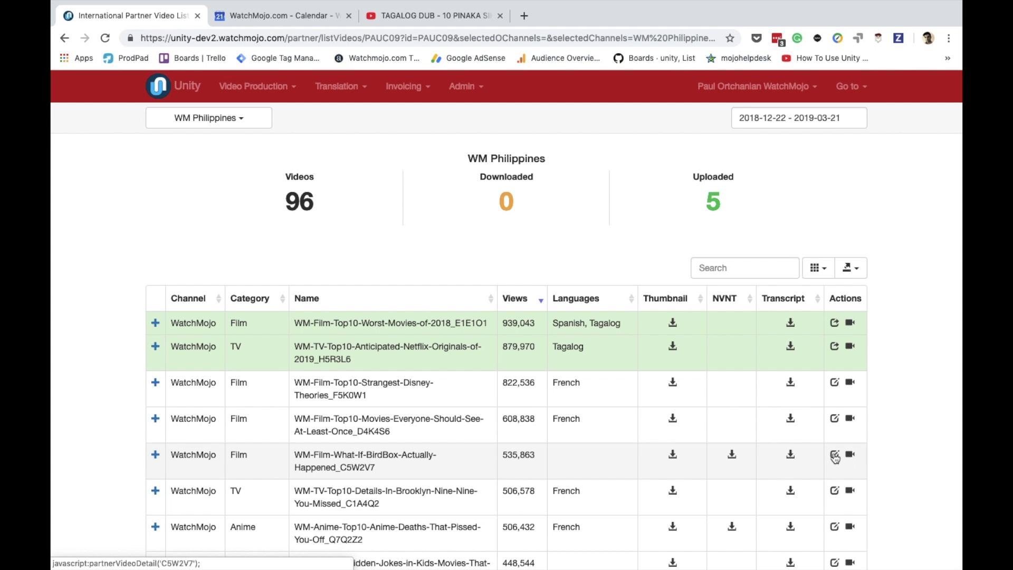
pyautogui.moveTo(304, 455); pyautogui.dragTo(395, 468)
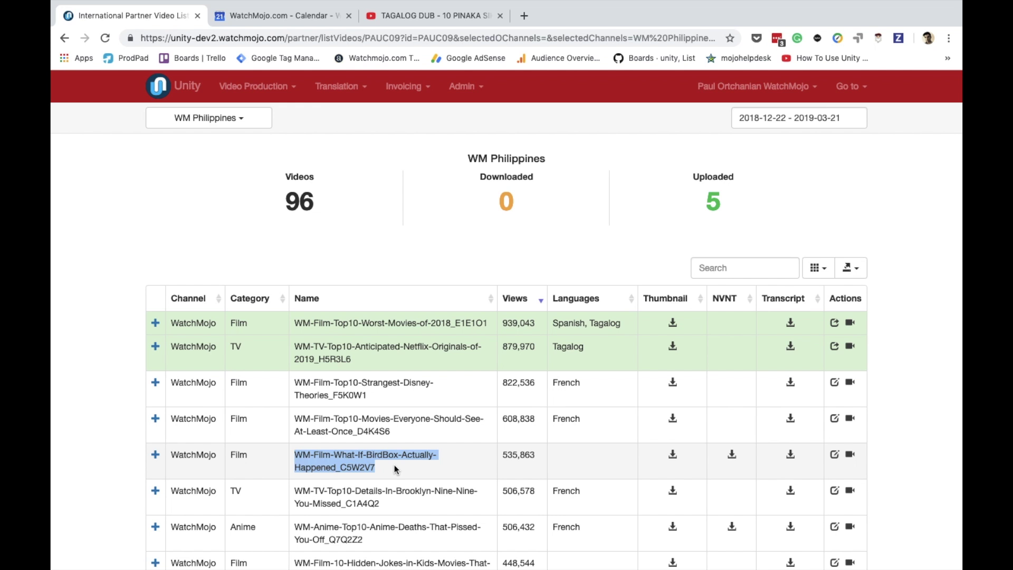
pyautogui.click(835, 456)
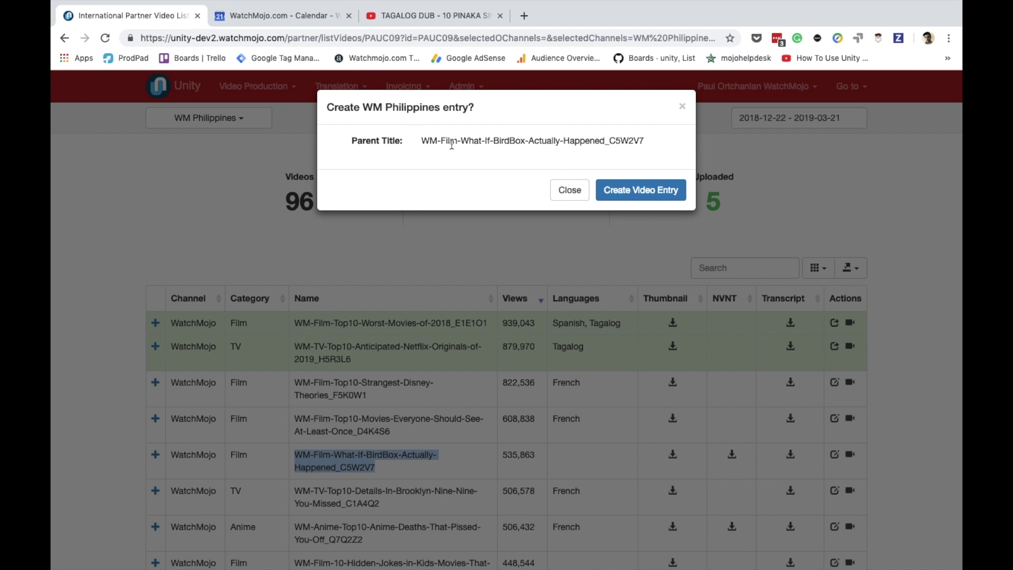
pyautogui.moveTo(422, 142); pyautogui.dragTo(638, 143)
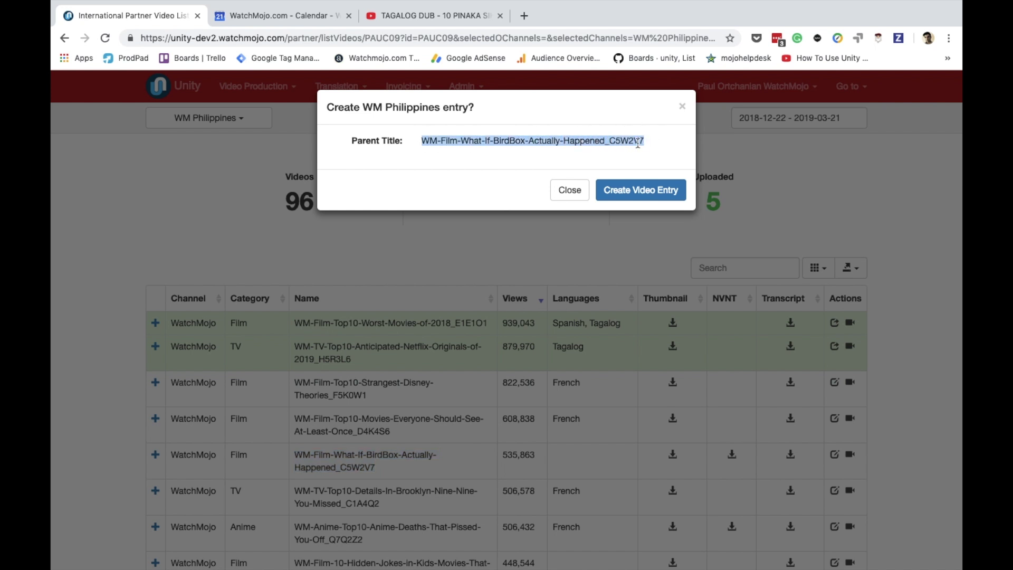
pyautogui.click(636, 152)
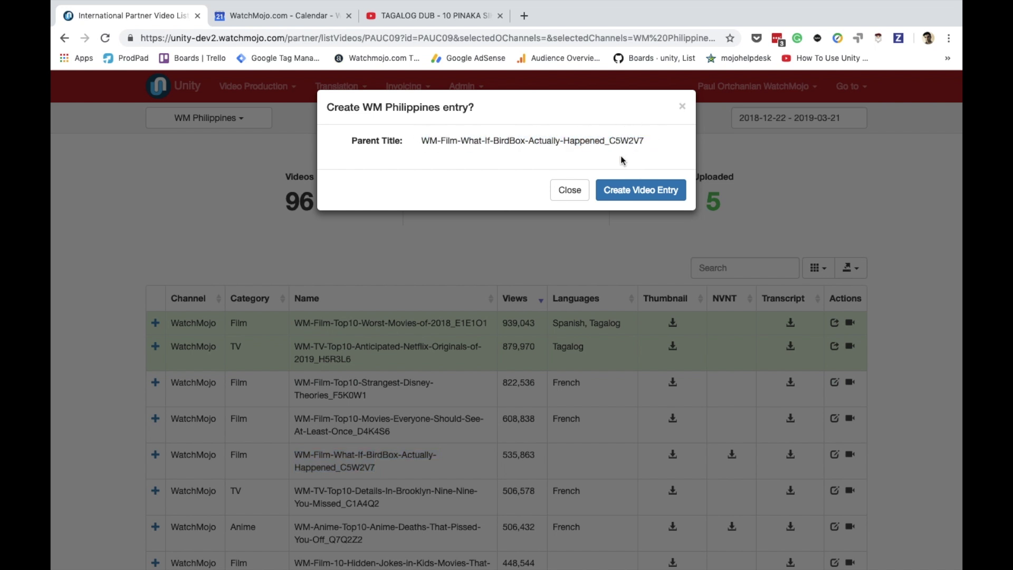
pyautogui.click(636, 189)
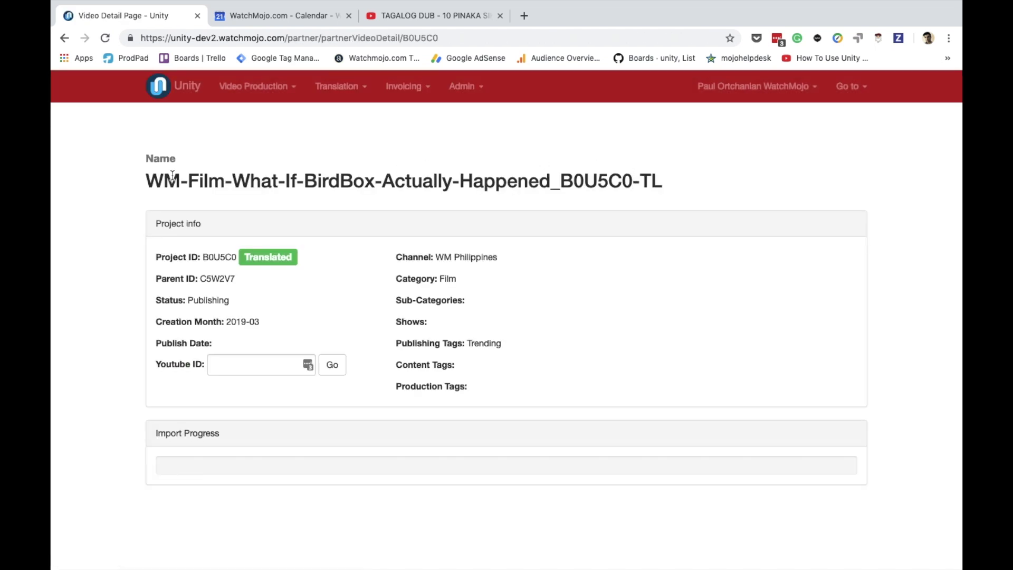
pyautogui.moveTo(148, 178); pyautogui.dragTo(561, 181)
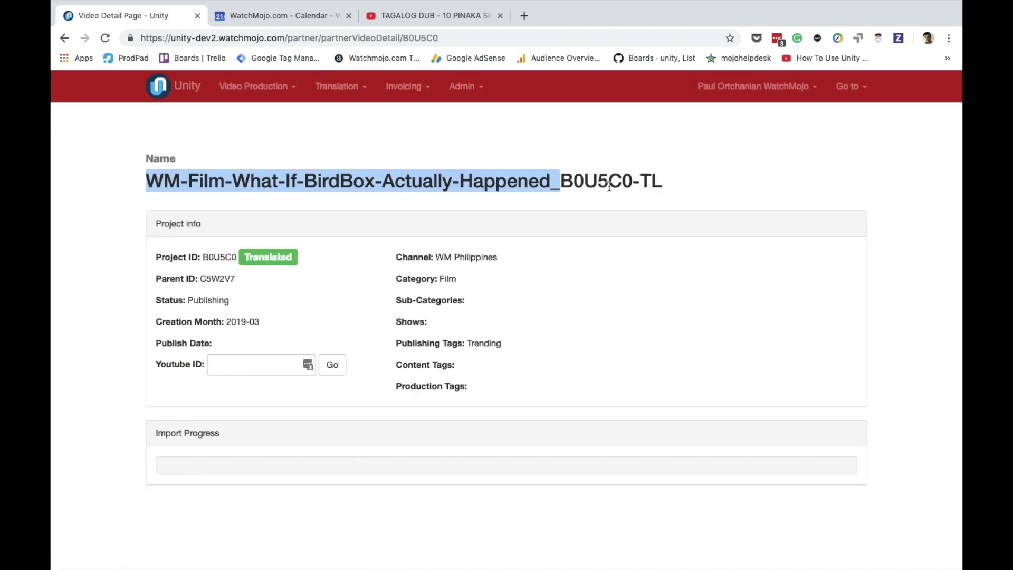
pyautogui.moveTo(640, 181); pyautogui.dragTo(662, 181)
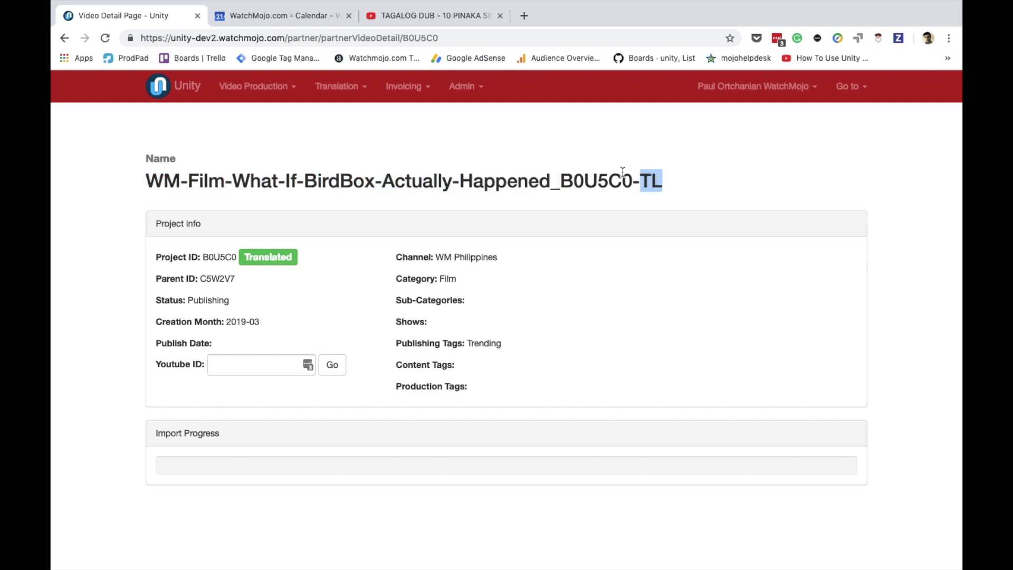
pyautogui.click(442, 162)
# - Link the BirdBox entry to the YouTube ID of TAGALOG DUB - 10 PINAKA SIKAT NA COSPLAYERS, import its data and dismiss the notice
pyautogui.click(227, 365)
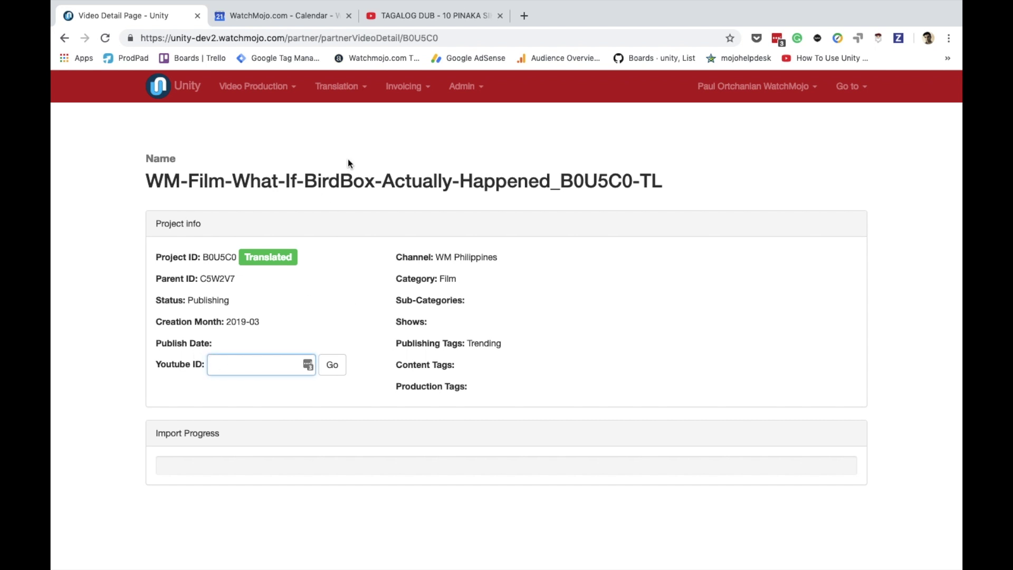
pyautogui.click(404, 16)
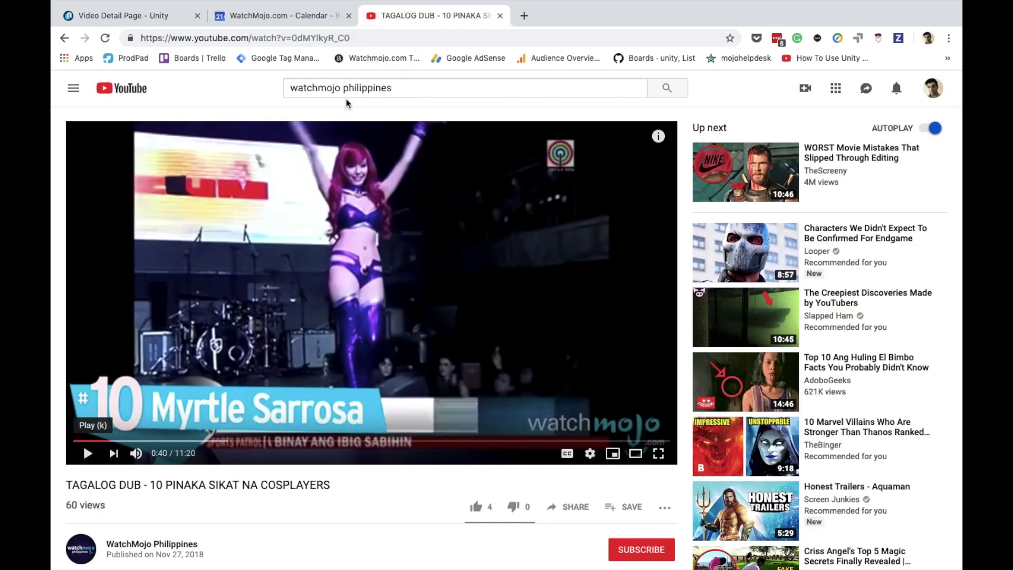
pyautogui.moveTo(292, 38); pyautogui.dragTo(380, 38)
pyautogui.press('super+c')
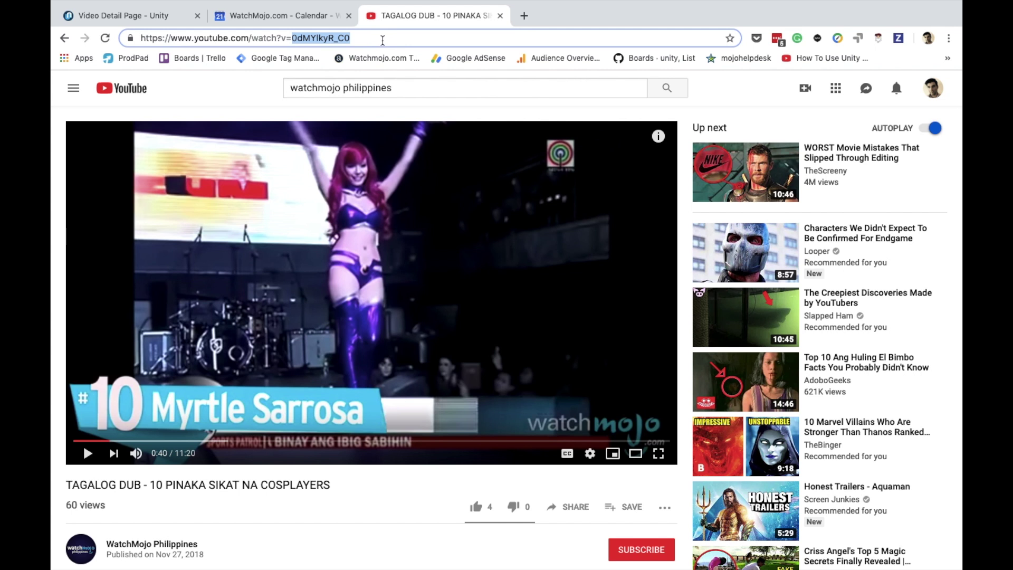
pyautogui.click(165, 20)
pyautogui.press('super+v')
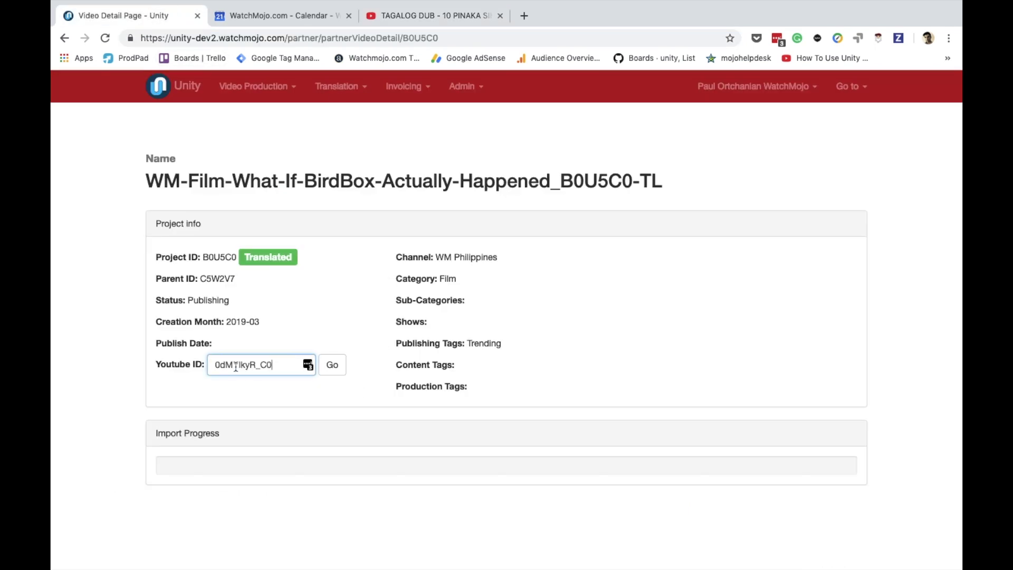
pyautogui.click(334, 373)
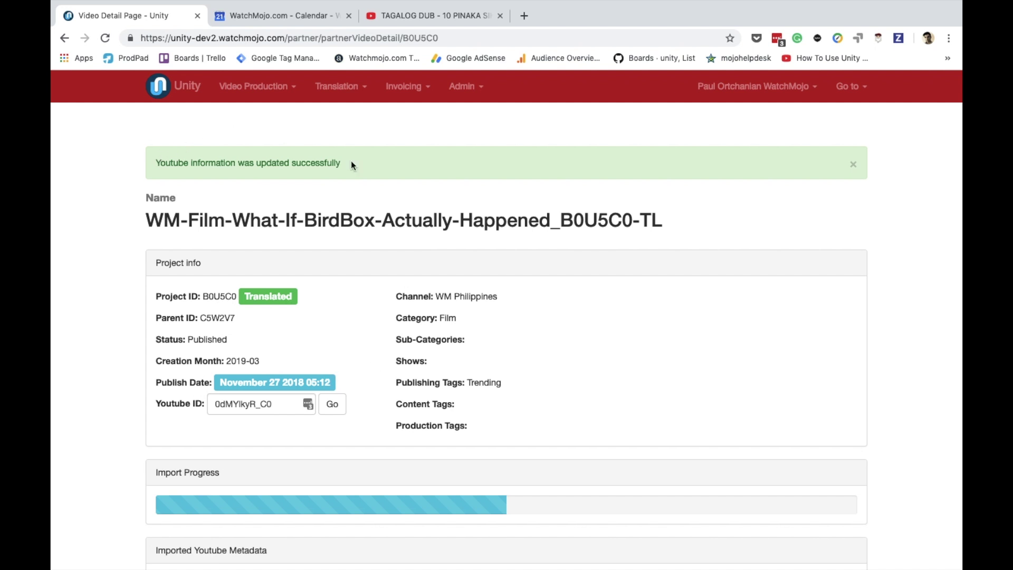
pyautogui.click(854, 168)
# - Examine the imported YouTube metadata, from title, language, description and tags to the thumbnail, preview and video upload area
pyautogui.scroll(-1, 649, 280)
pyautogui.scroll(-5, 641, 285)
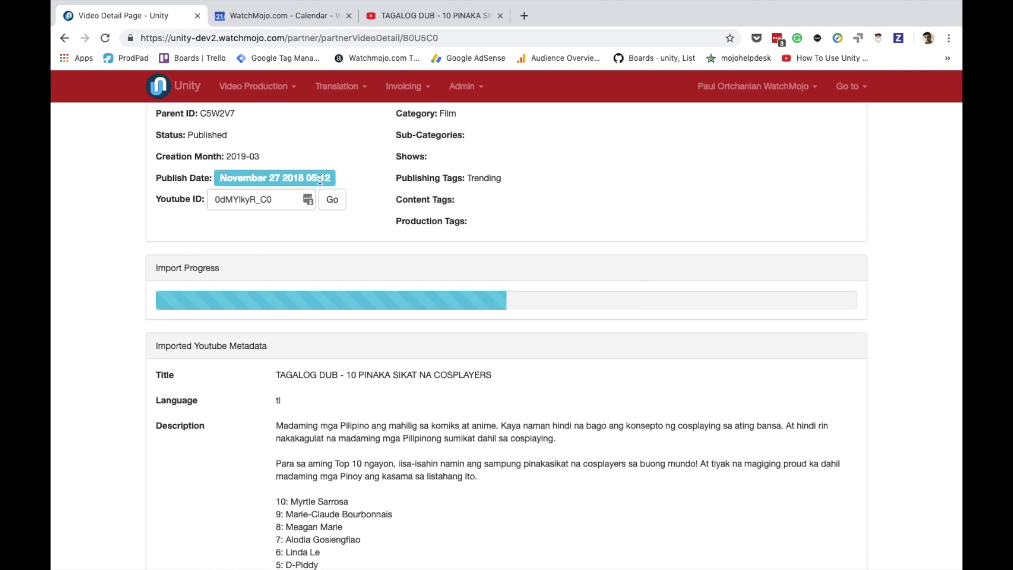
pyautogui.scroll(-2, 233, 265)
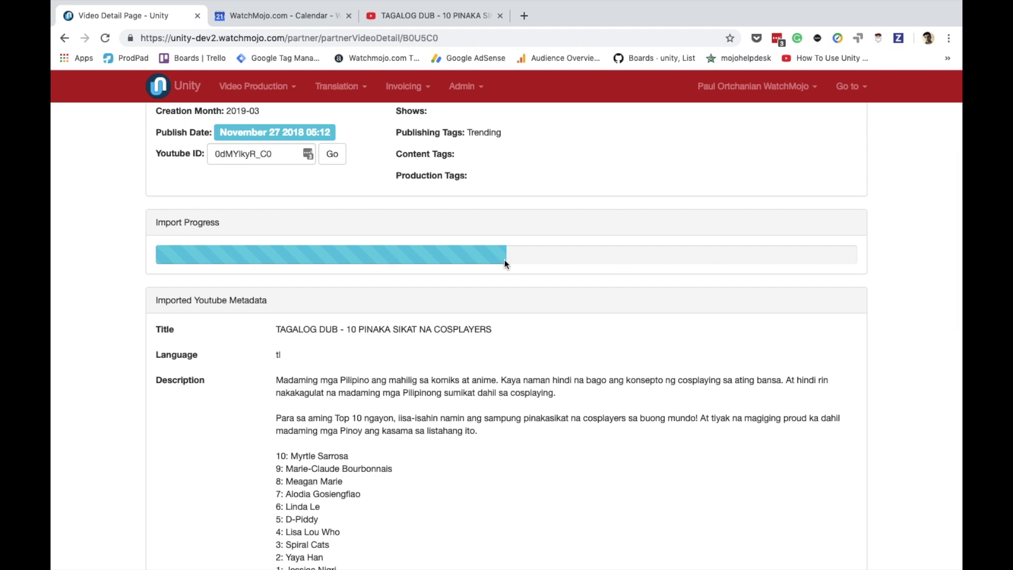
pyautogui.scroll(-3, 237, 267)
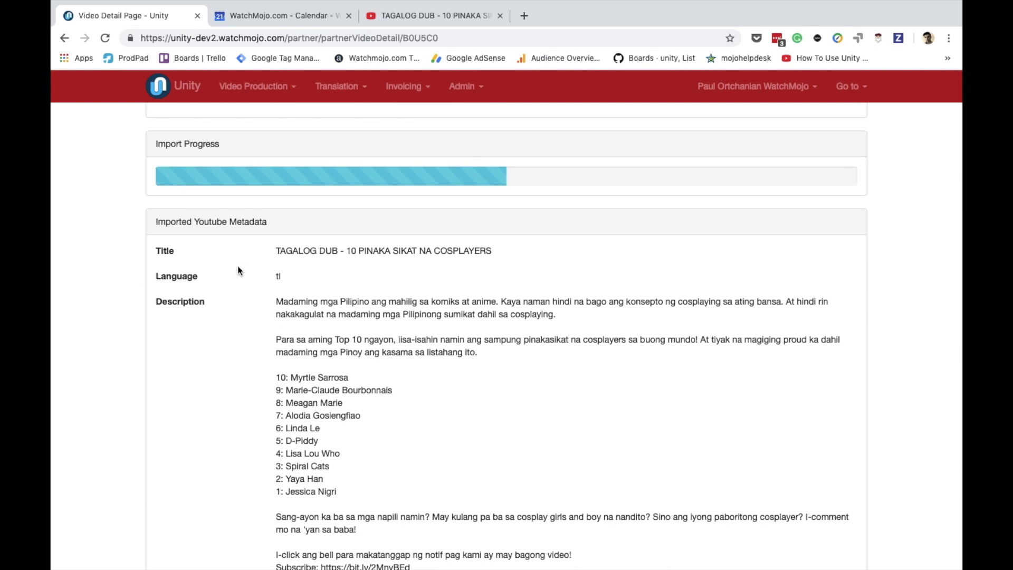
pyautogui.scroll(-1, 238, 267)
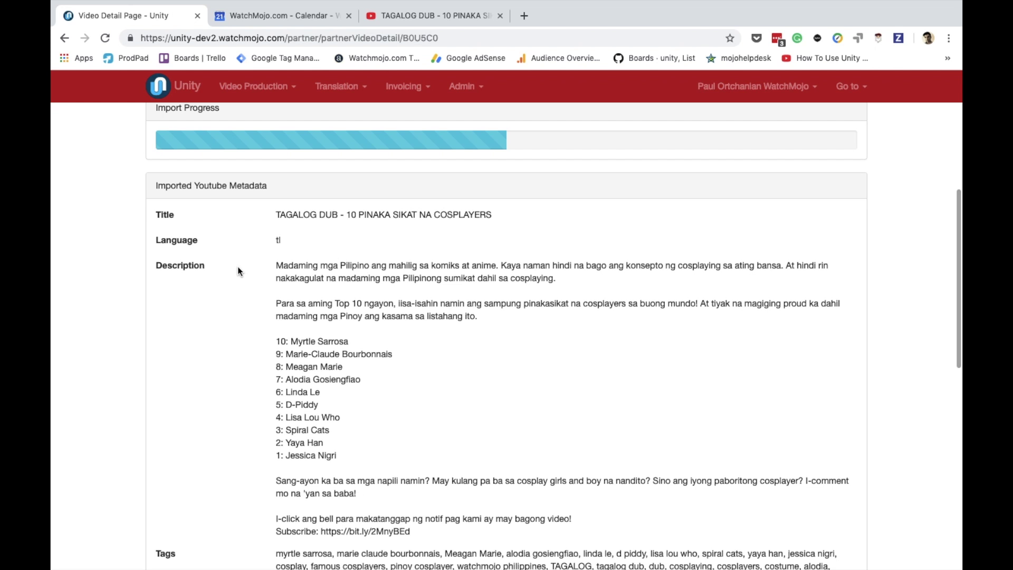
pyautogui.scroll(-1, 233, 271)
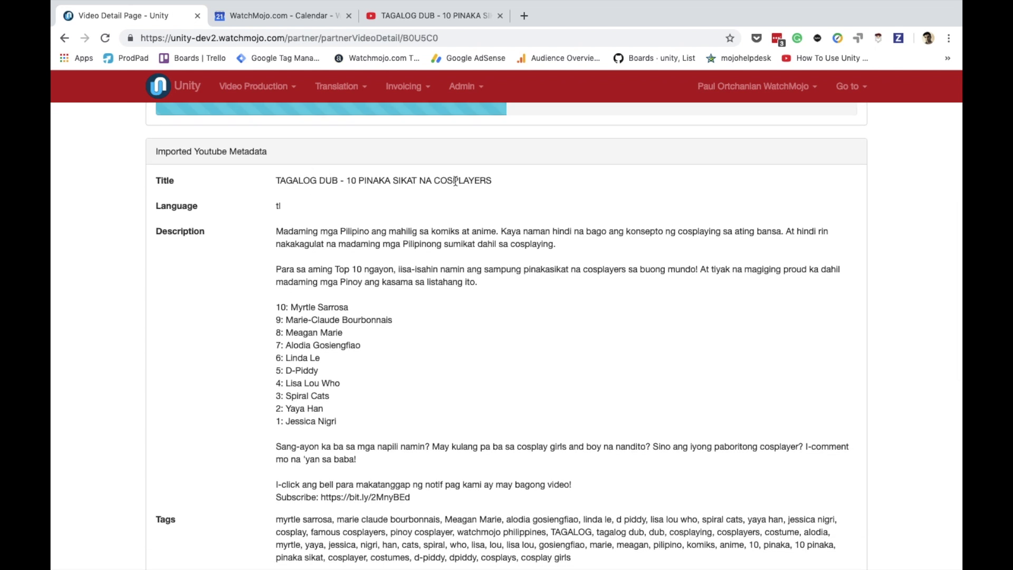
pyautogui.scroll(-3, 305, 290)
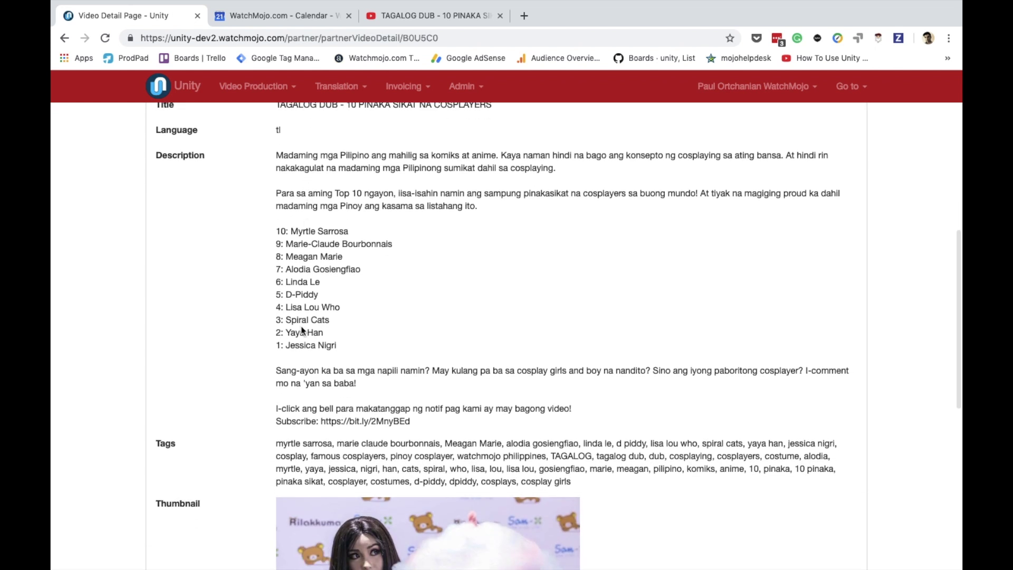
pyautogui.scroll(-5, 303, 322)
pyautogui.scroll(-4, 303, 327)
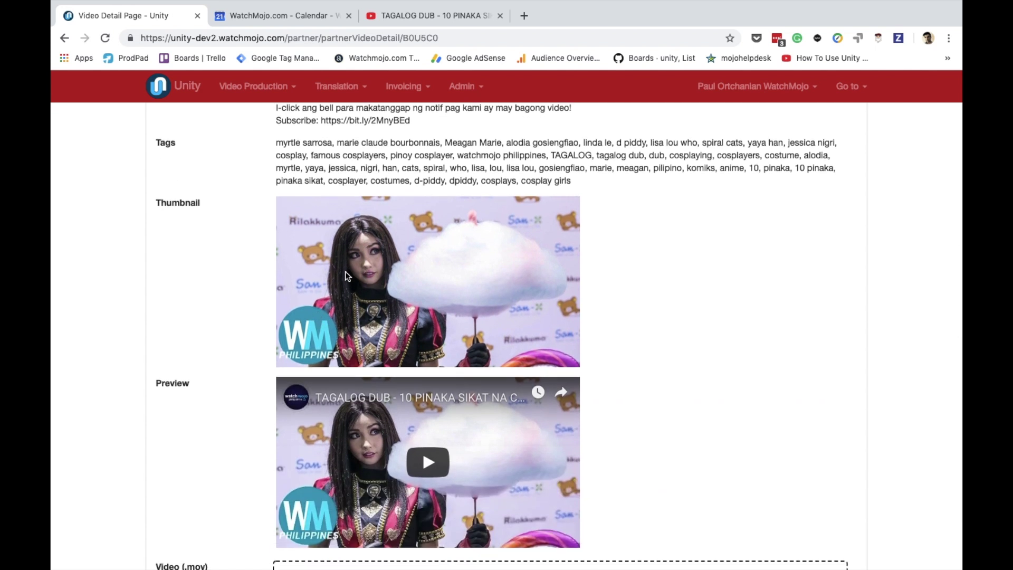
pyautogui.scroll(1, 345, 271)
pyautogui.scroll(-2, 345, 271)
pyautogui.scroll(-4, 345, 272)
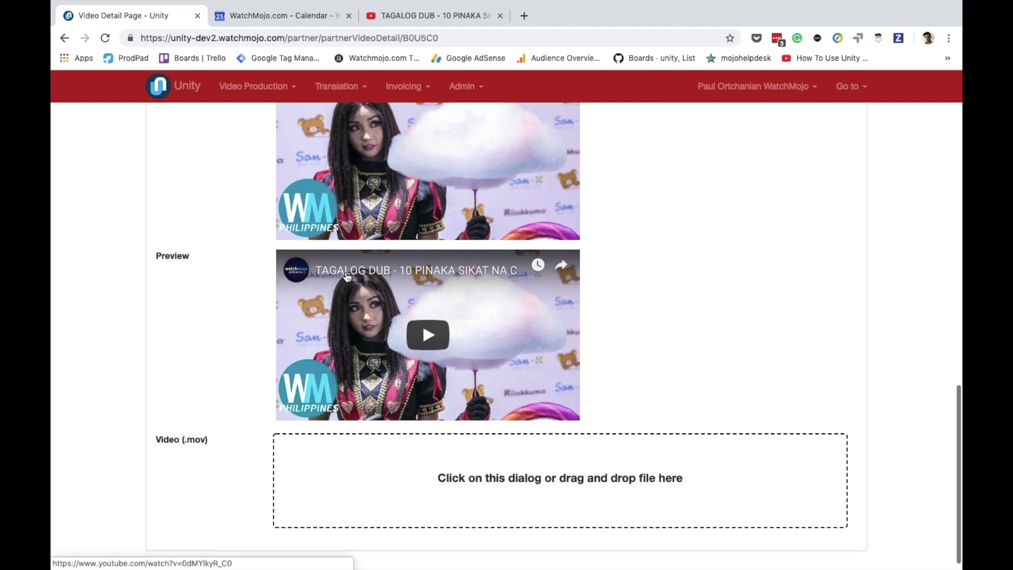
pyautogui.scroll(-1, 347, 277)
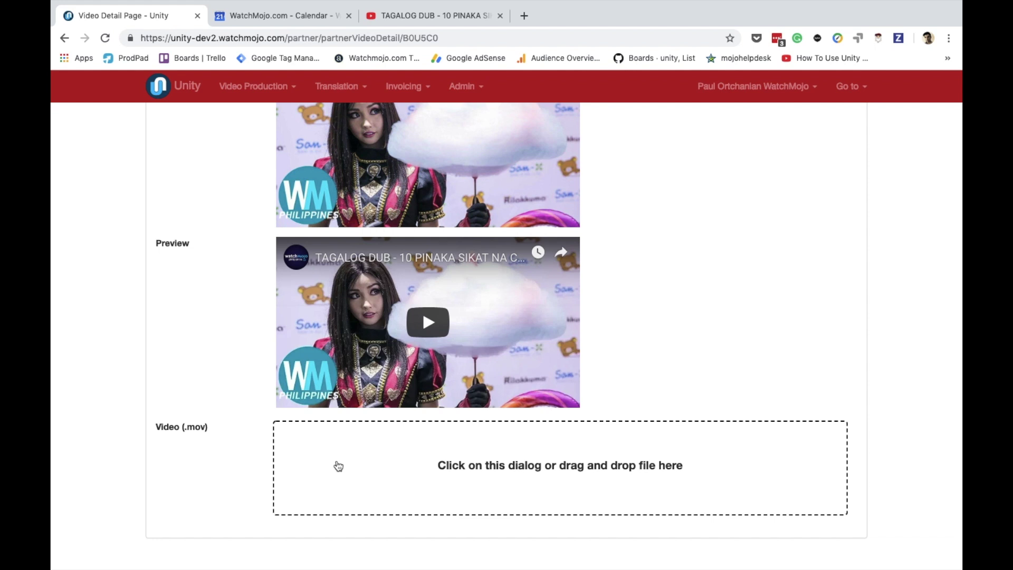
# - Upload a video file from the desktop to the BirdBox entry's Video (.mov) area
pyautogui.hotkey('ctrl', 'Left')
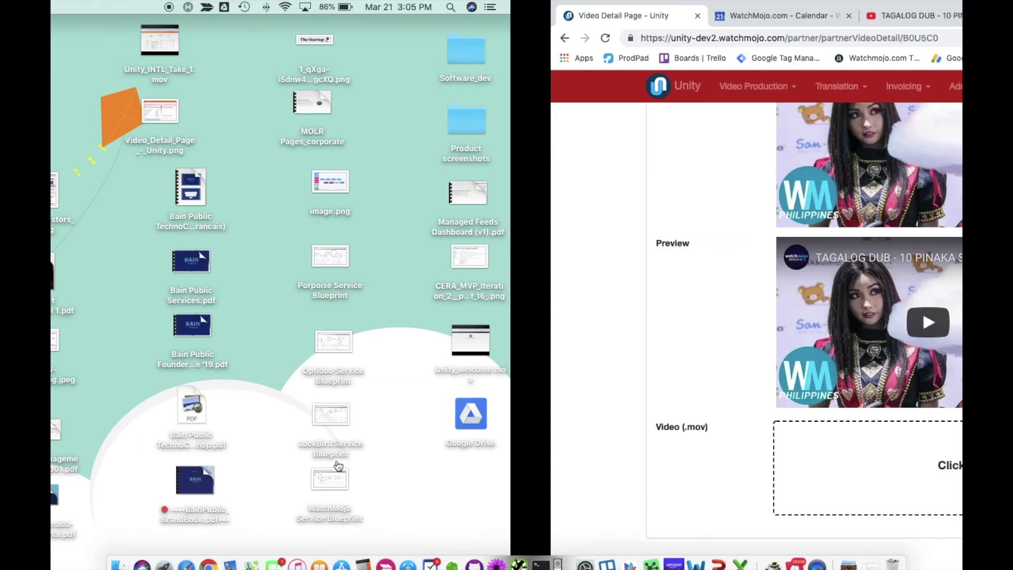
pyautogui.moveTo(319, 69); pyautogui.dragTo(391, 472)
pyautogui.hotkey('ctrl', 'Right')
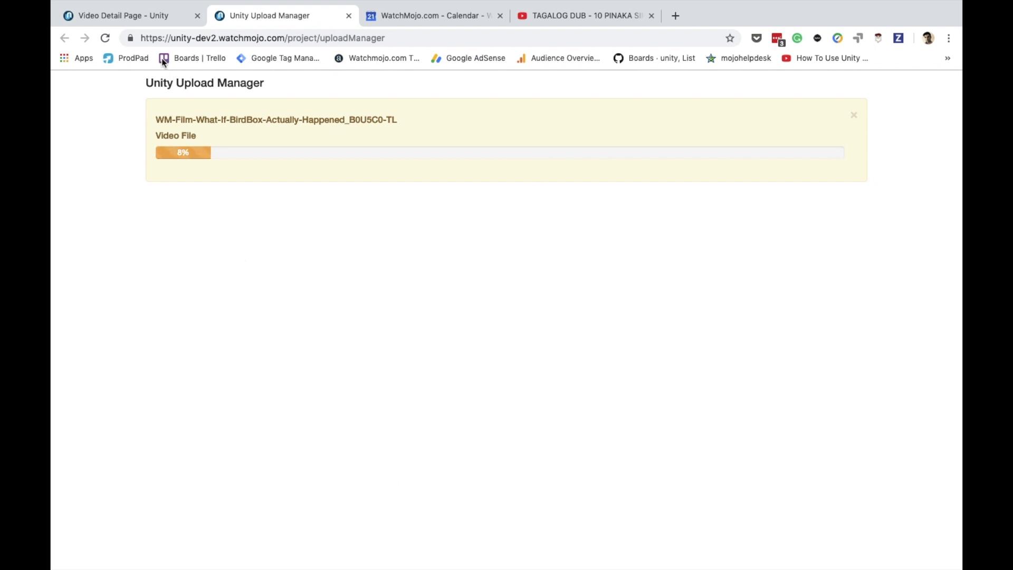
# - Examine the BirdBox entry's project info, import progress and metadata, and check the file's upload progress in the Unity Upload Manager
pyautogui.click(150, 16)
pyautogui.scroll(10, 227, 323)
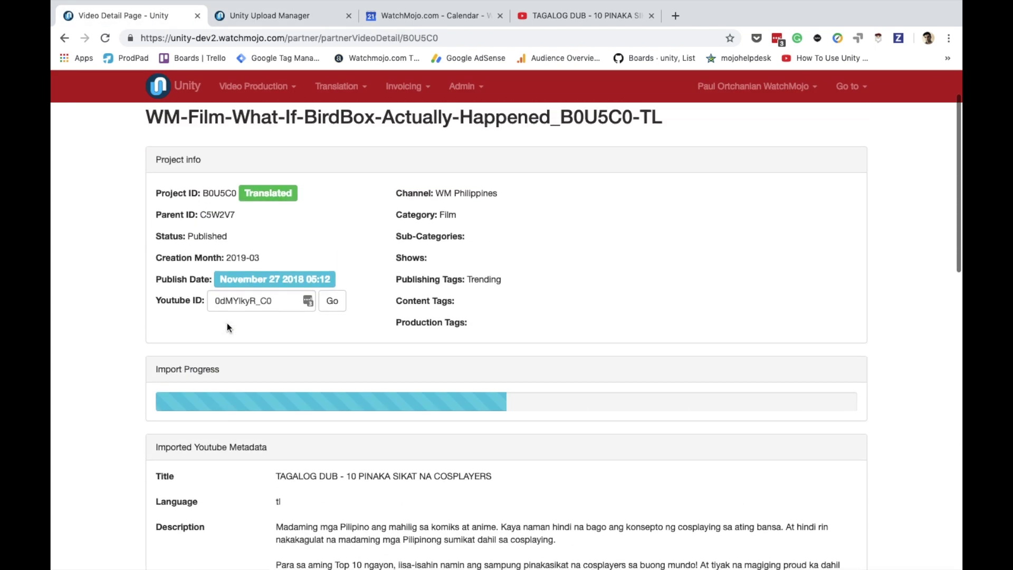
pyautogui.scroll(2, 227, 327)
pyautogui.scroll(1, 227, 323)
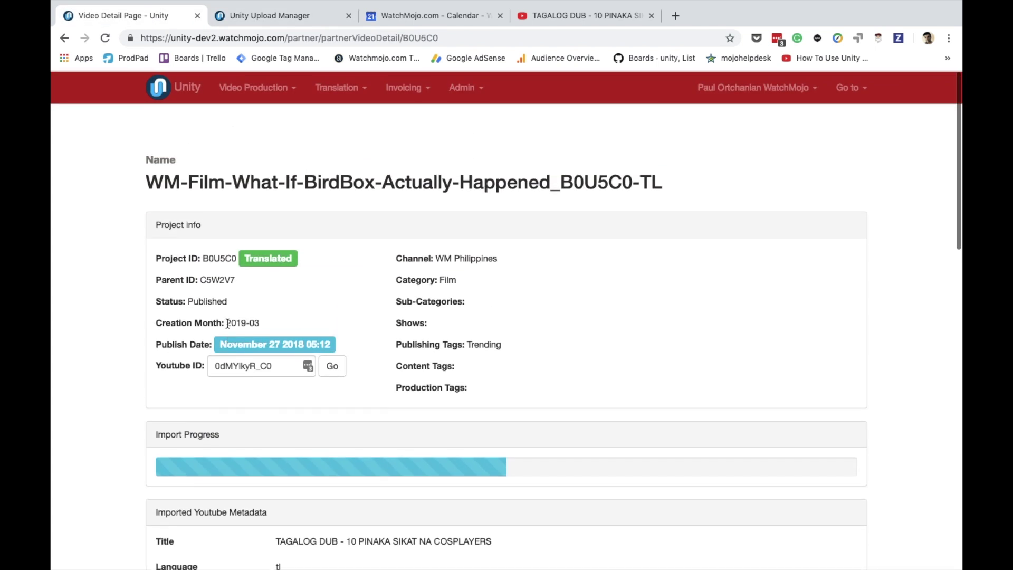
pyautogui.scroll(-5, 227, 323)
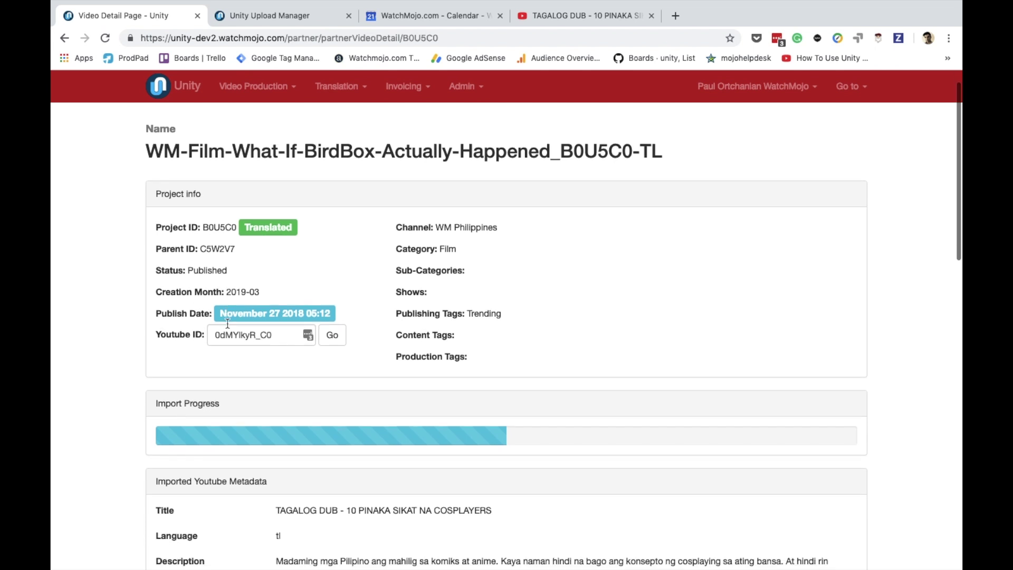
pyautogui.scroll(2, 227, 327)
pyautogui.scroll(-6, 227, 327)
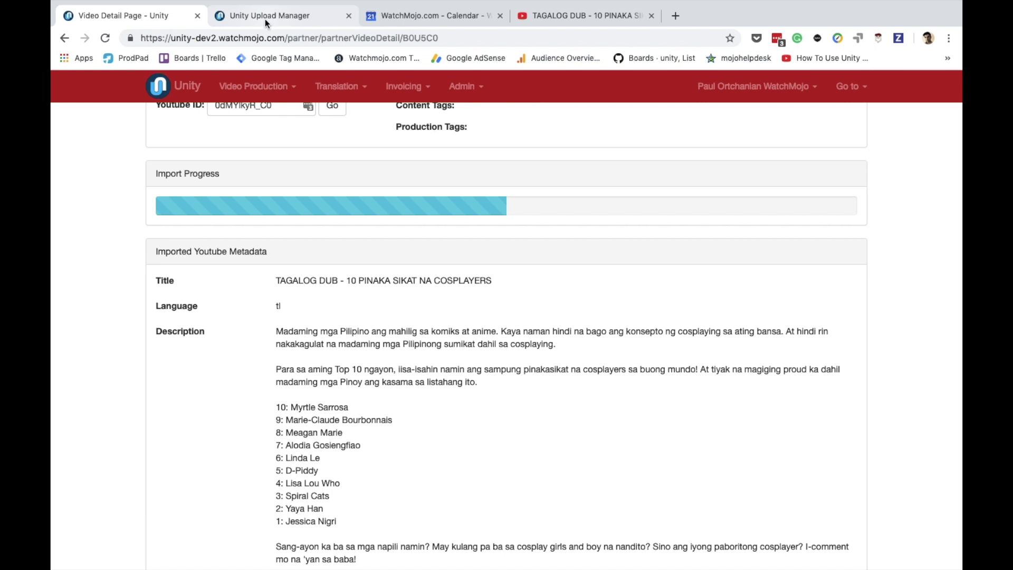
pyautogui.click(266, 19)
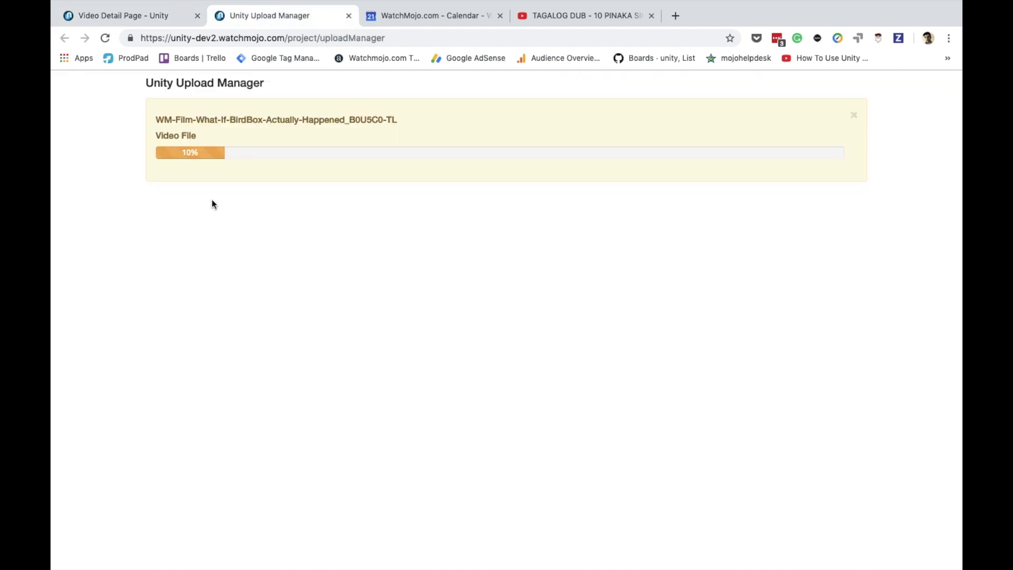
pyautogui.click(129, 19)
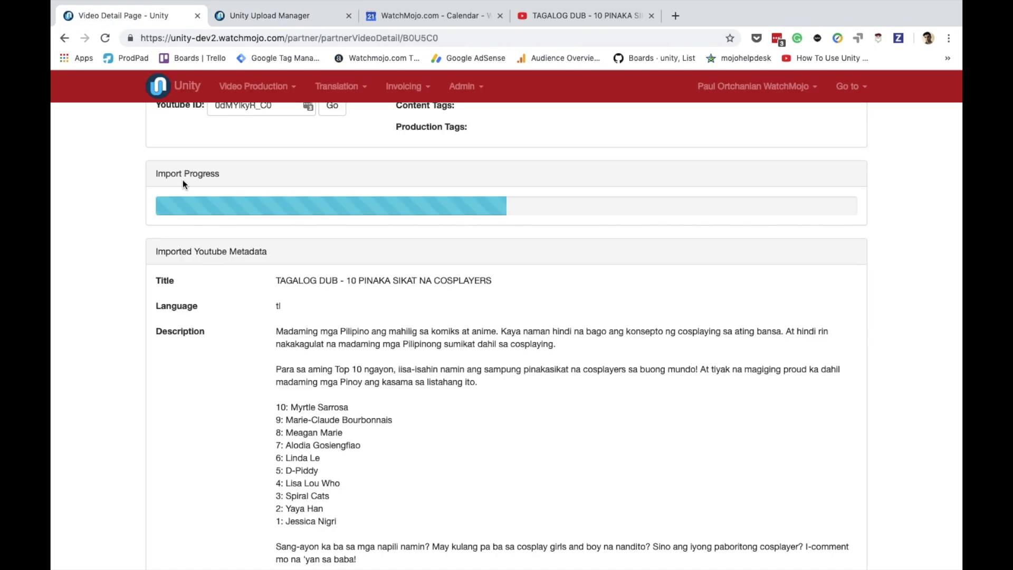
pyautogui.scroll(5, 263, 94)
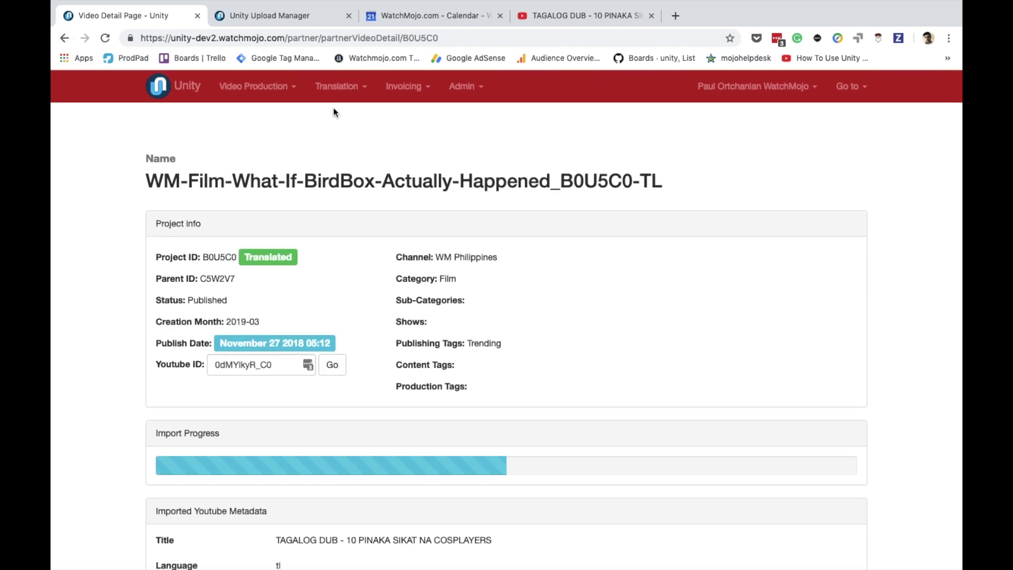
# - Return to the partner video list and create a WM Philippines entry for WM-Film-10-Hidden-Jokes-in-Kids-Movies-That-Will-Ruin-Your-Childhood_R5V5C0
pyautogui.moveTo(64, 38); pyautogui.dragTo(83, 83)
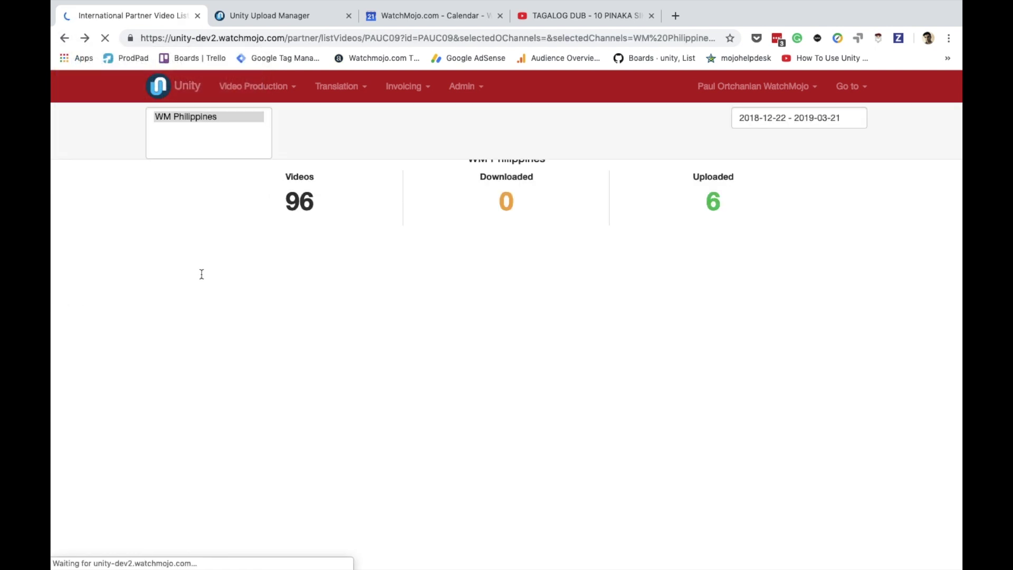
pyautogui.scroll(-3, 344, 337)
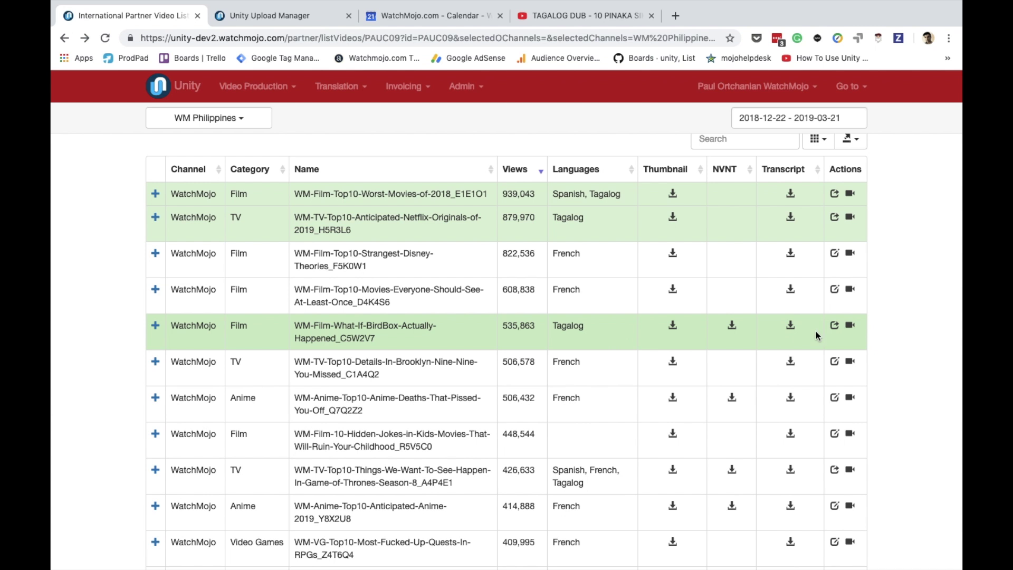
pyautogui.scroll(-2, 823, 340)
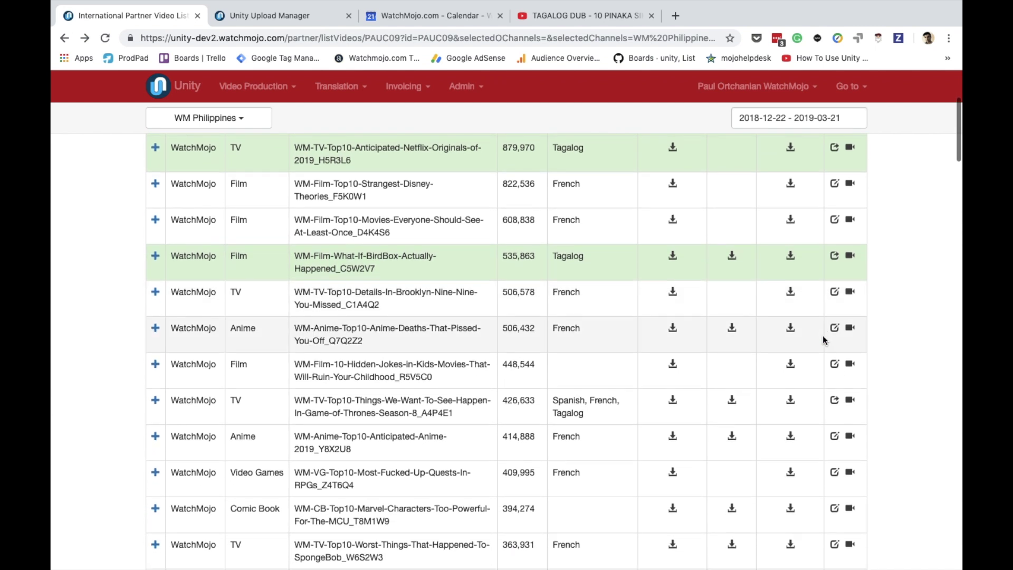
pyautogui.scroll(-1, 822, 334)
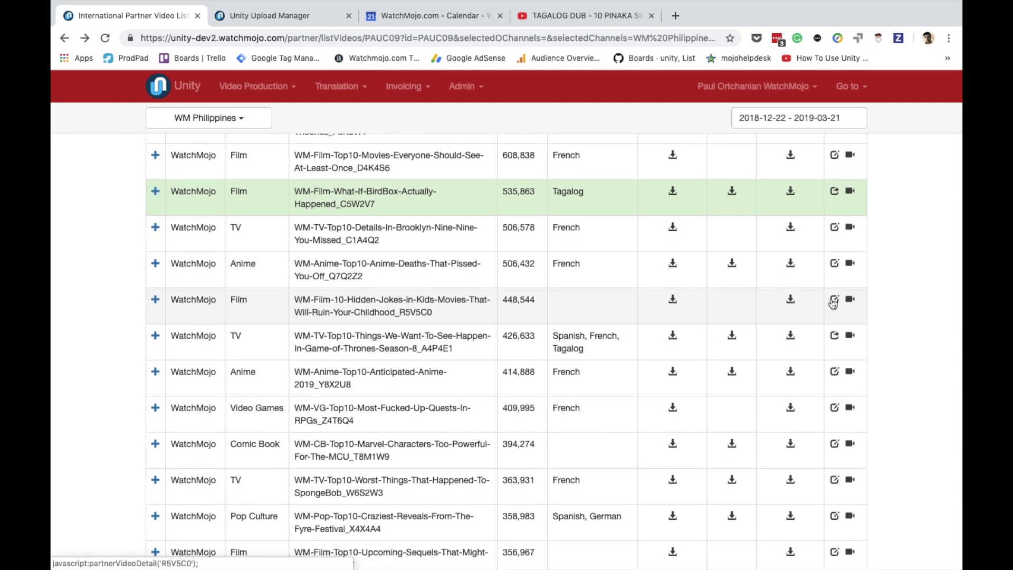
pyautogui.click(833, 302)
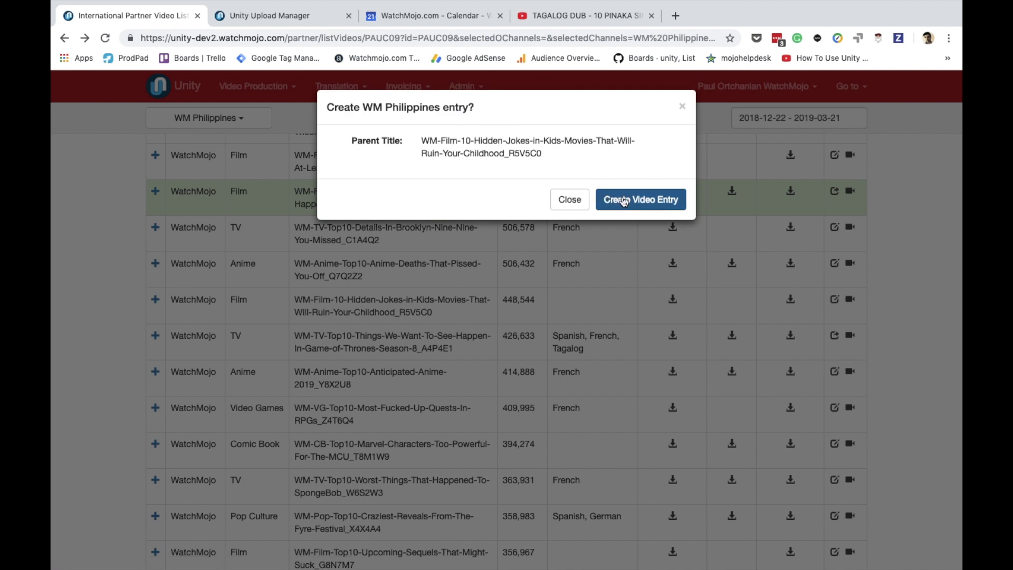
pyautogui.moveTo(429, 140); pyautogui.dragTo(552, 154)
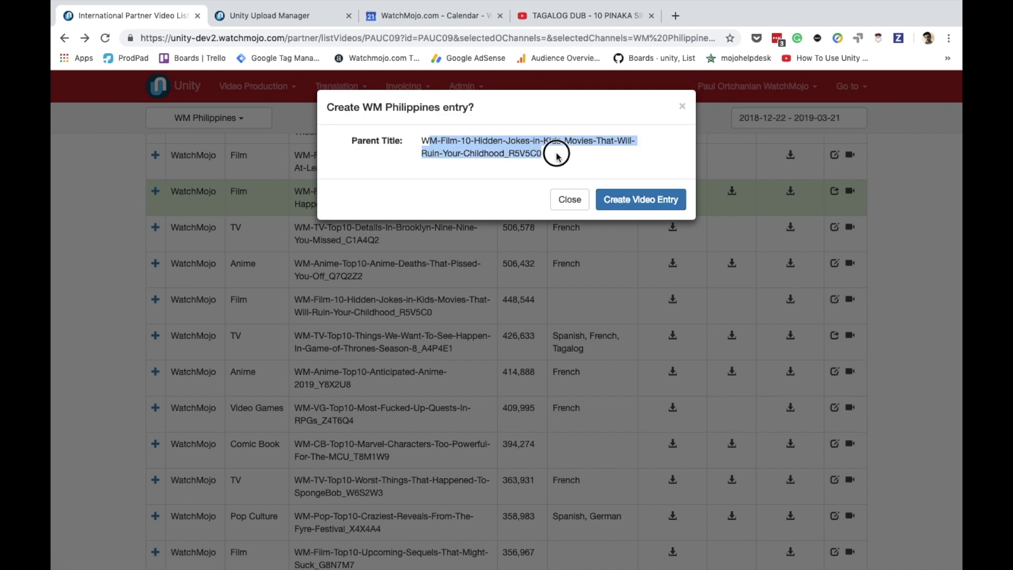
pyautogui.click(630, 198)
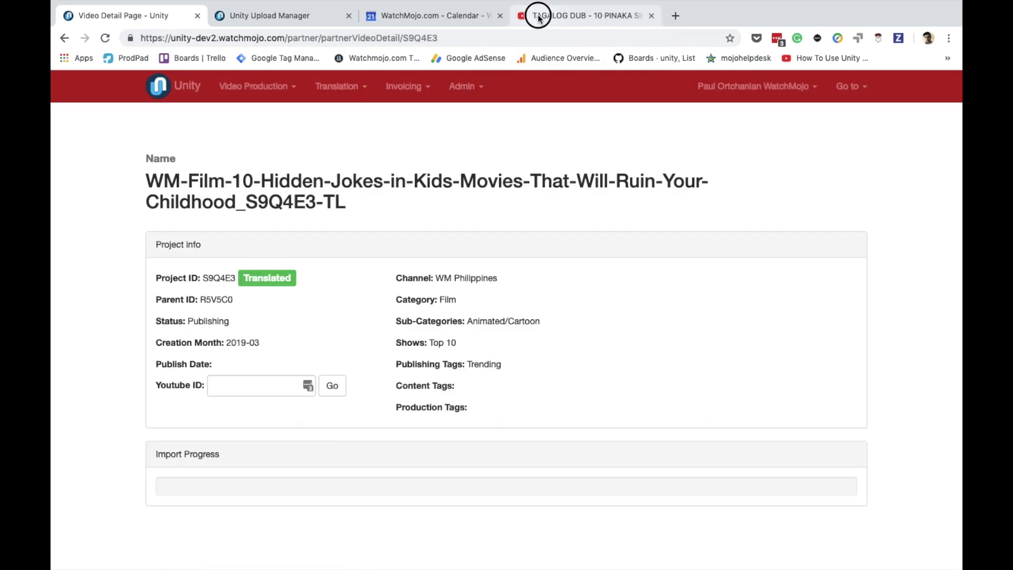
# - Open TAGALOG DUB - 10 PINAKA SEXY NA BABAENG KALABAN SA ANIME from the WatchMojo Philippines channel on YouTube
pyautogui.click(538, 15)
pyautogui.scroll(-5, 343, 404)
pyautogui.scroll(5, 343, 404)
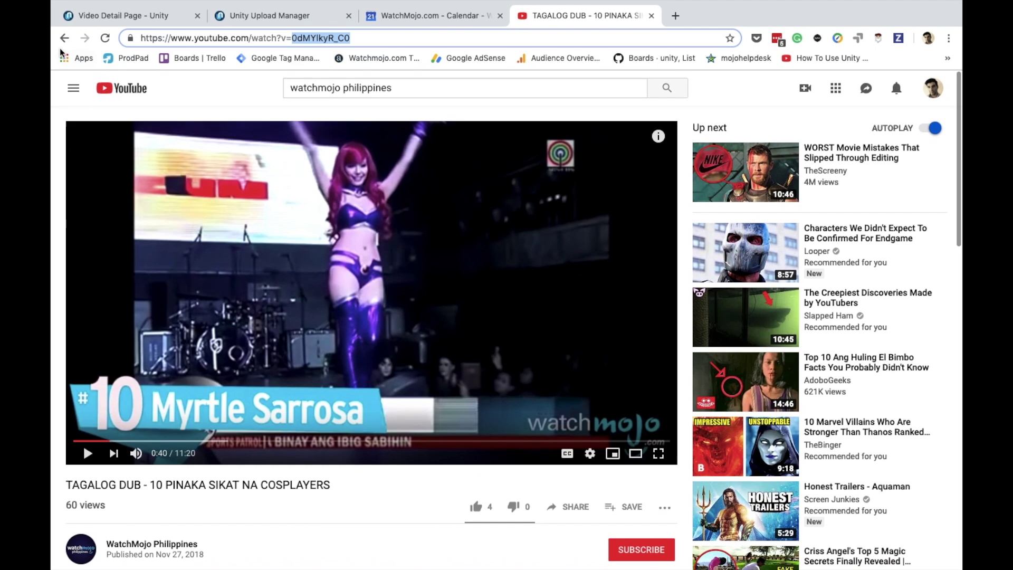
pyautogui.click(64, 38)
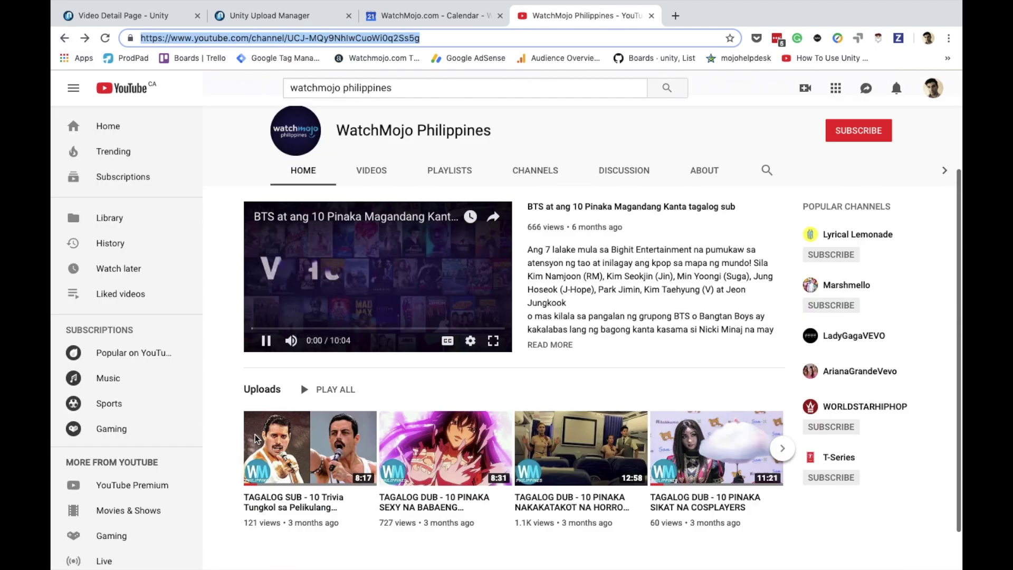
pyautogui.click(444, 395)
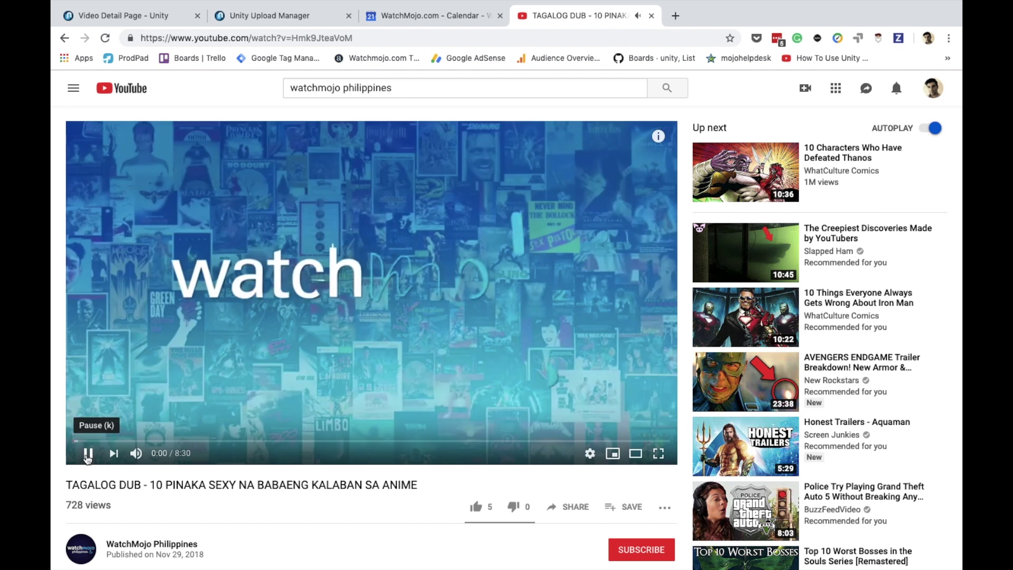
# - Link the 10-Hidden-Jokes-in-Kids-Movies Tagalog entry to YouTube ID Hmk9JteaVoM, copied from the video's URL, and import its metadata
pyautogui.click(88, 455)
pyautogui.moveTo(292, 38); pyautogui.dragTo(353, 38)
pyautogui.press('super+c')
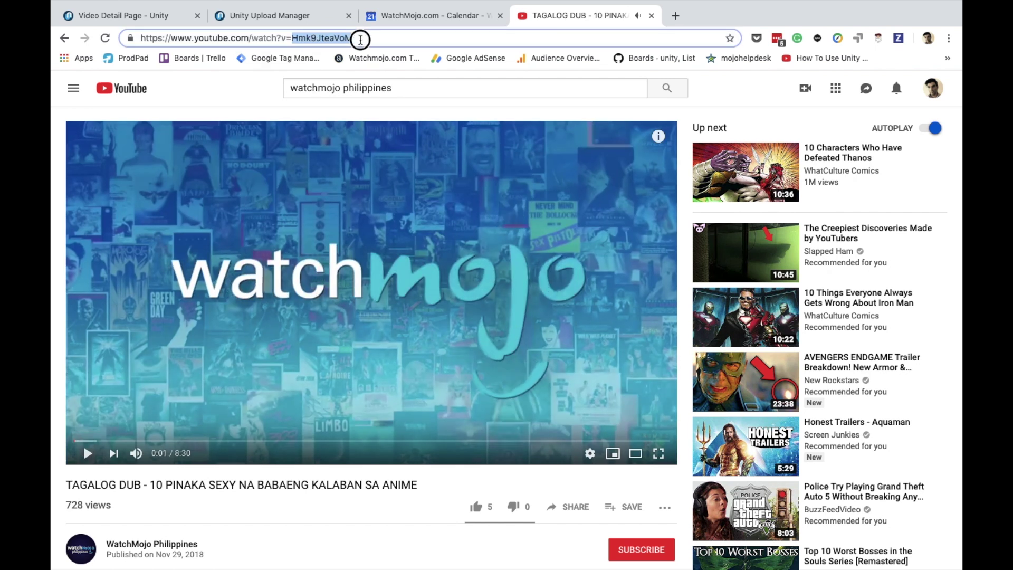
pyautogui.click(140, 15)
pyautogui.click(229, 386)
pyautogui.press('super+v')
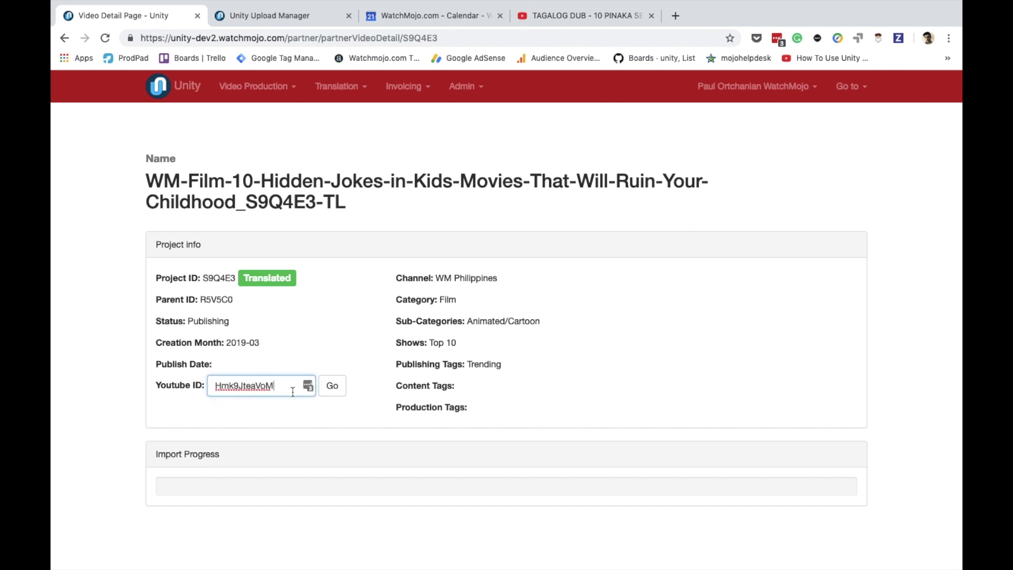
pyautogui.click(331, 393)
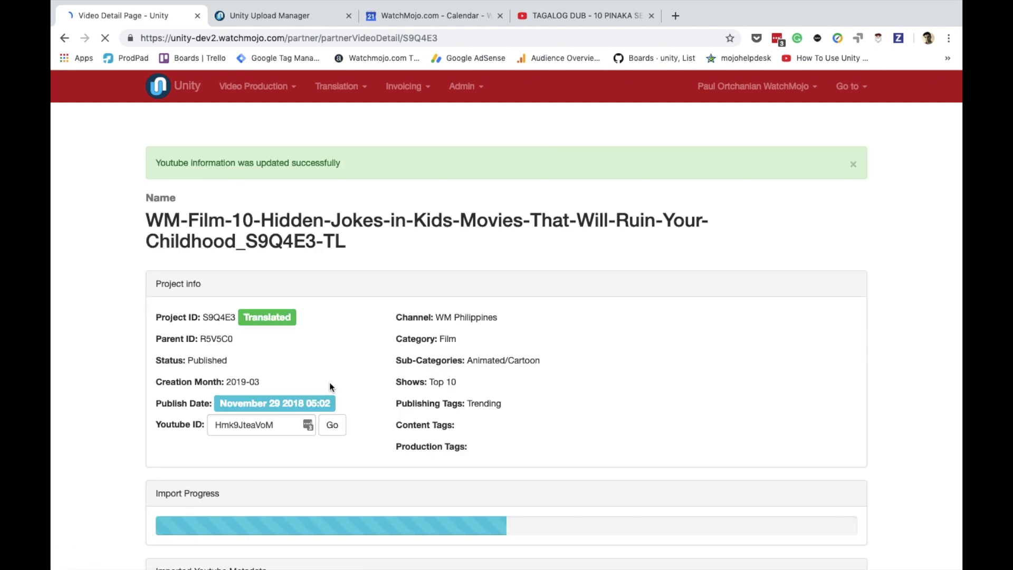
# - Upload a video file from the desktop to the Hidden-Jokes entry's Video (.mov) area
pyautogui.scroll(-9, 329, 382)
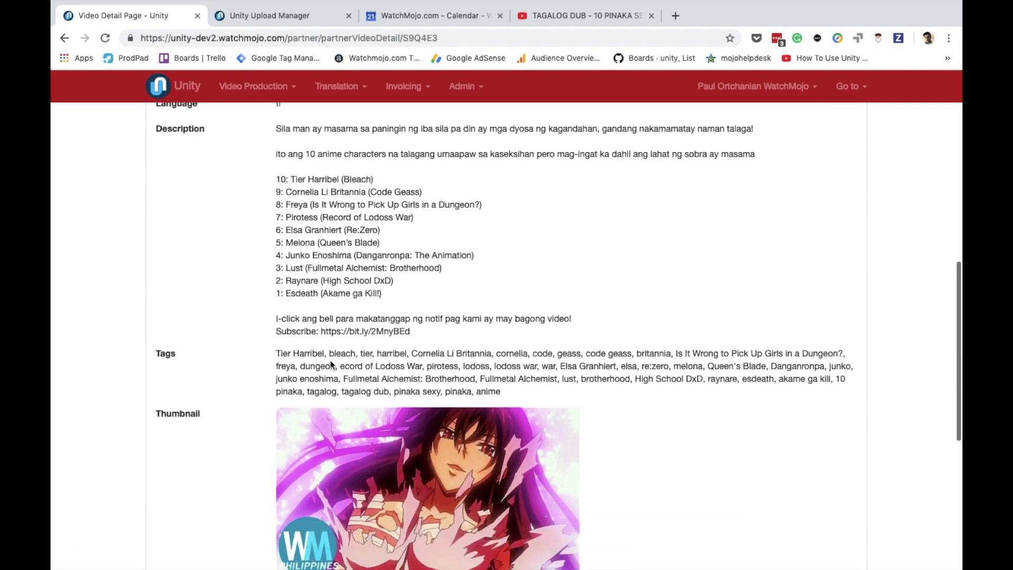
pyautogui.scroll(-3, 331, 364)
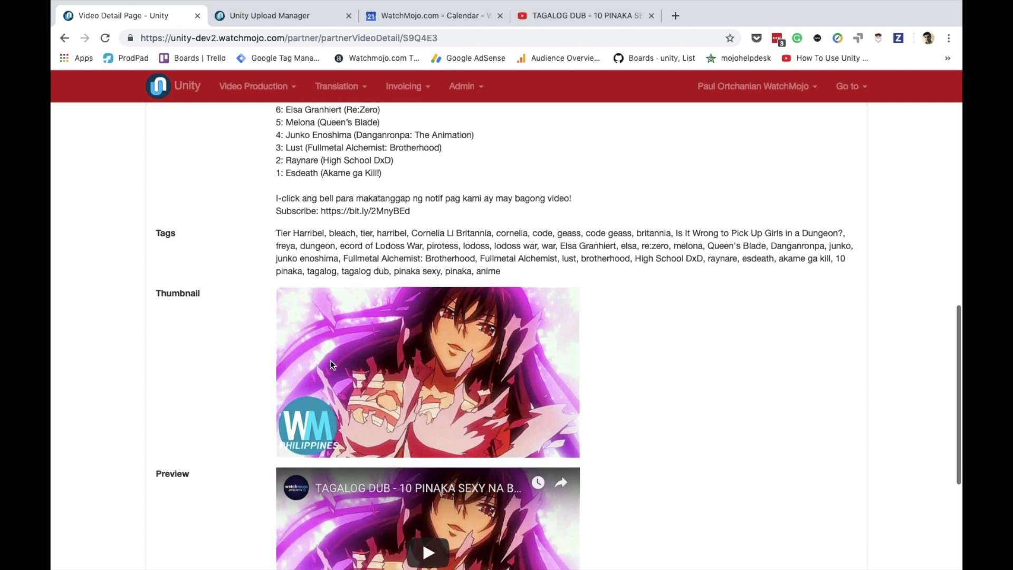
pyautogui.scroll(-4, 332, 346)
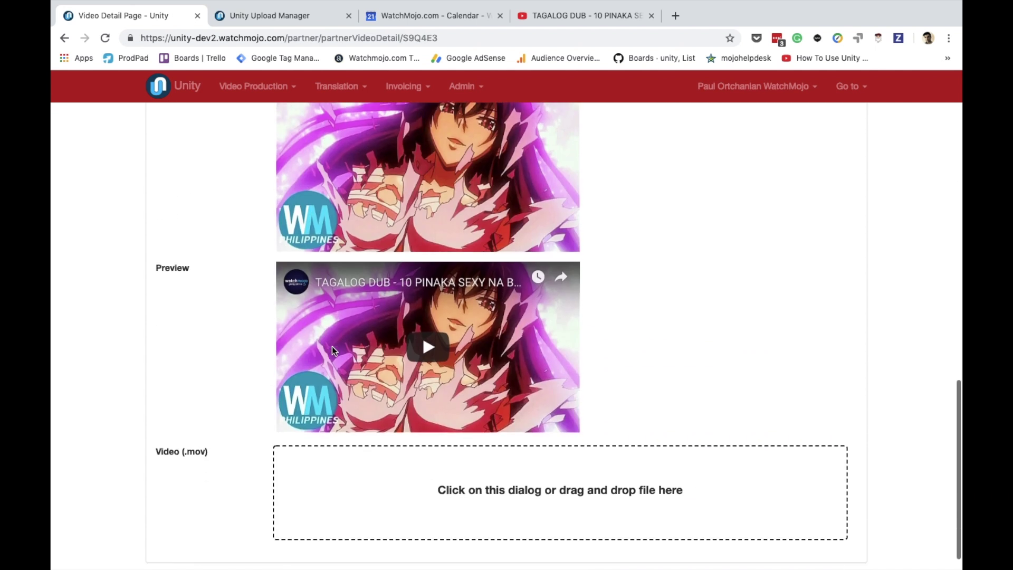
pyautogui.scroll(-1, 331, 346)
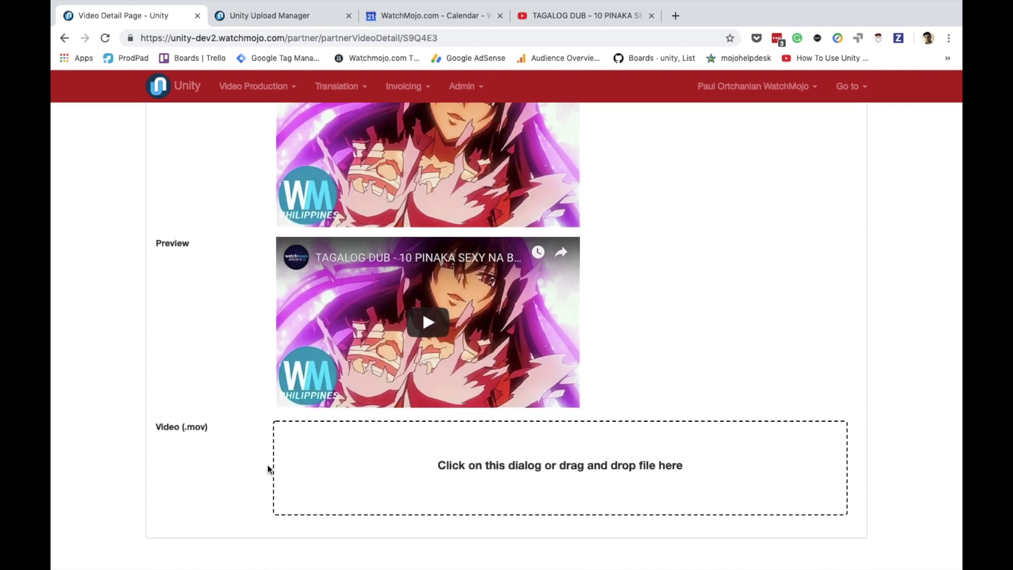
pyautogui.hotkey('ctrl', 'Left')
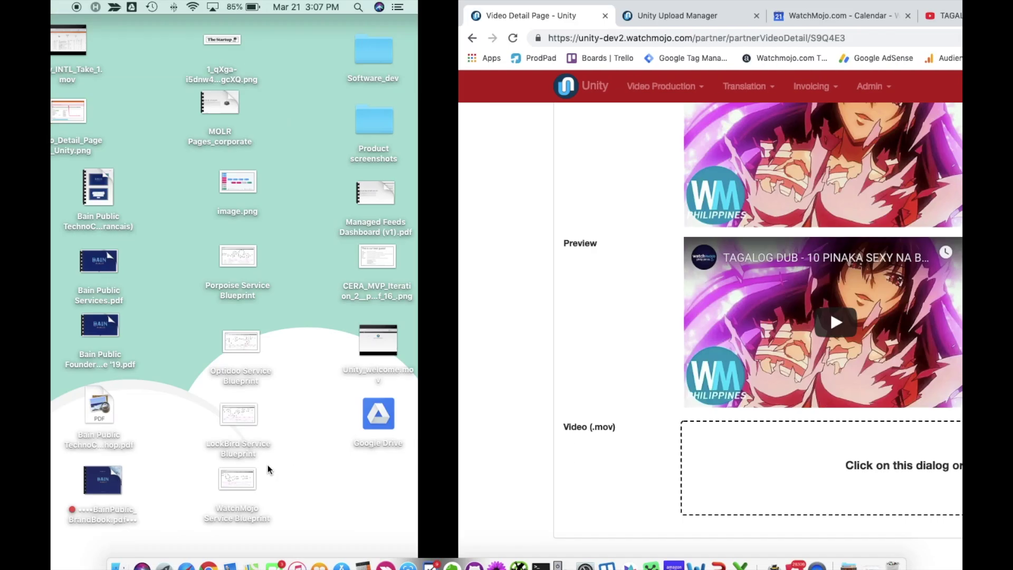
pyautogui.moveTo(320, 69); pyautogui.dragTo(323, 412)
pyautogui.hotkey('ctrl', 'Right')
pyautogui.hotkey('ctrl', 'Right')
pyautogui.moveTo(328, 466); pyautogui.dragTo(328, 463)
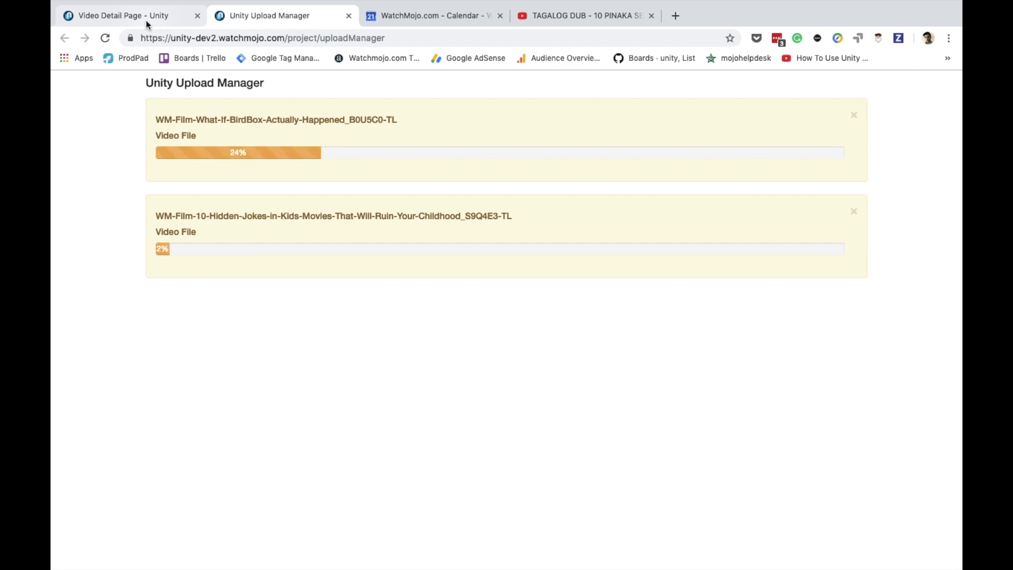
# - Check the Hidden-Jokes entry and the Unity Upload Manager, and open the uploaded WM-Film-What-If-BirdBox-Actually-Happened_B0U5C0-TL project
pyautogui.click(145, 20)
pyautogui.scroll(15, 192, 335)
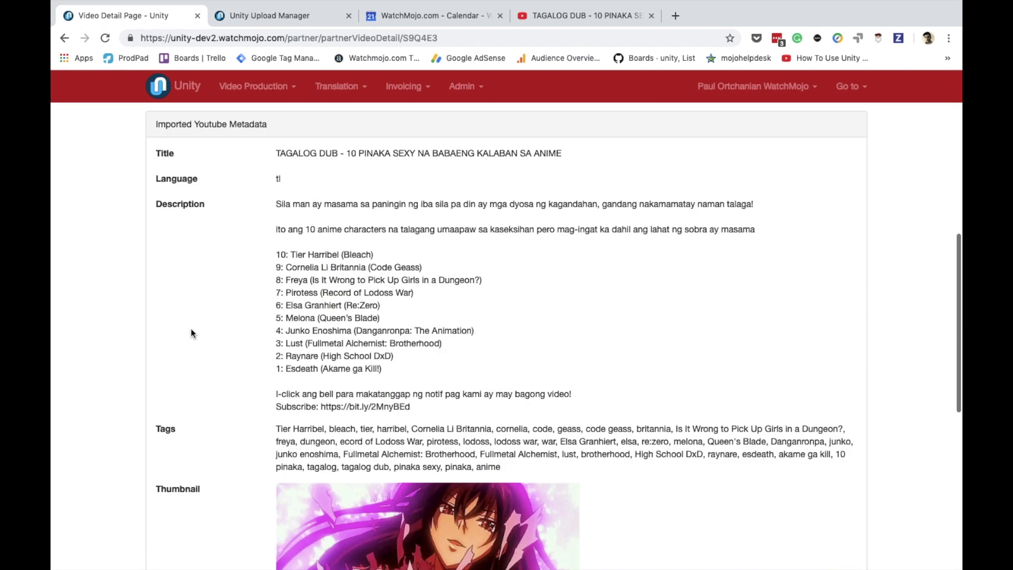
pyautogui.hotkey('ctrl', 'Tab')
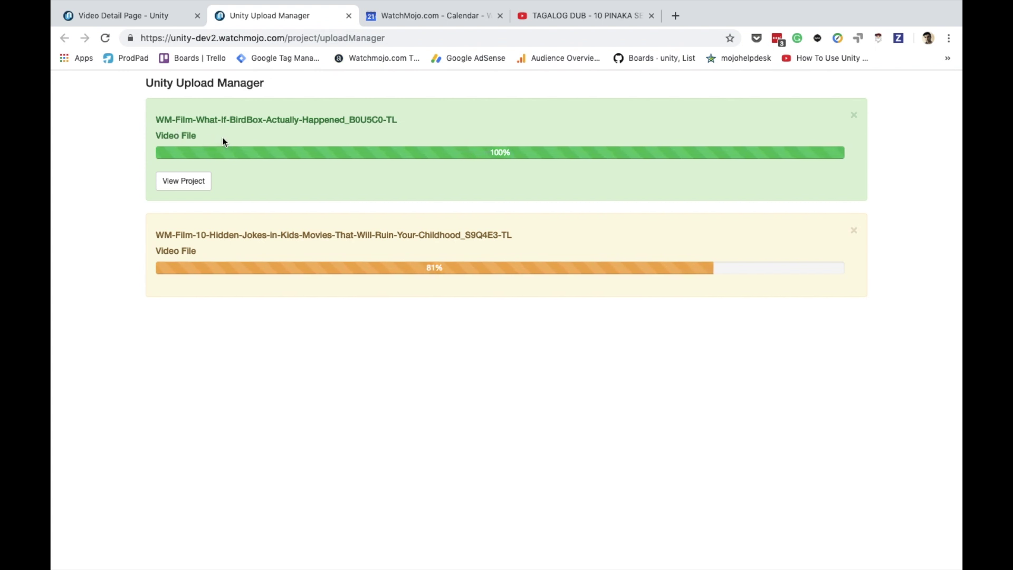
pyautogui.click(181, 185)
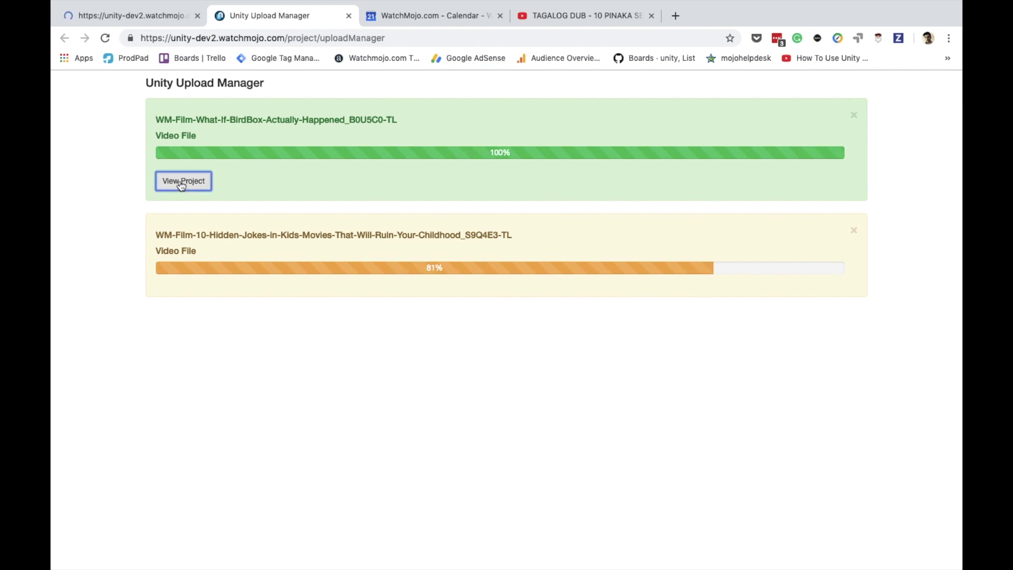
pyautogui.click(152, 16)
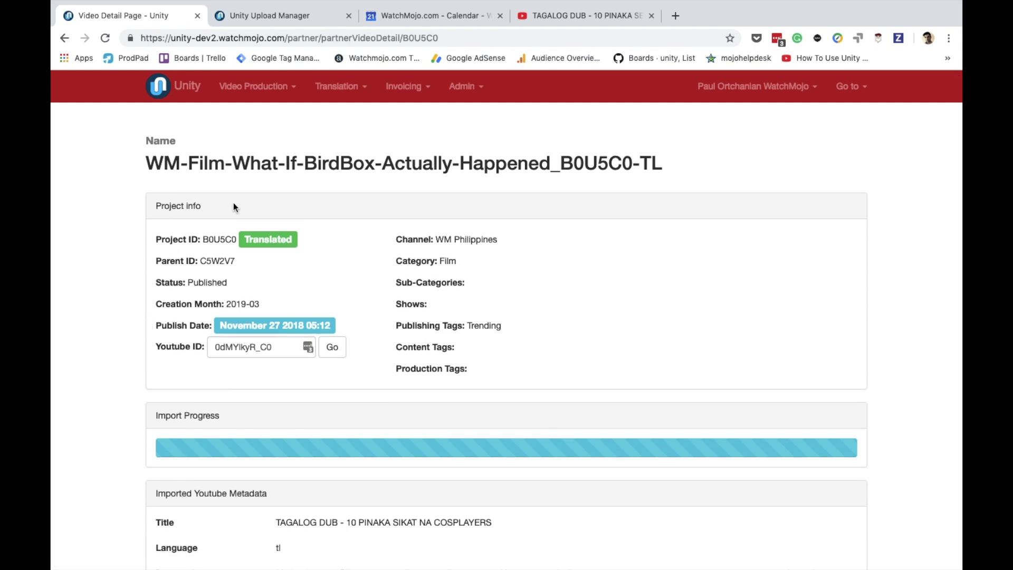
# - Examine the BirdBox entry's imported YouTube metadata, thumbnail, preview and the upload status of its video file
pyautogui.scroll(-2, 181, 416)
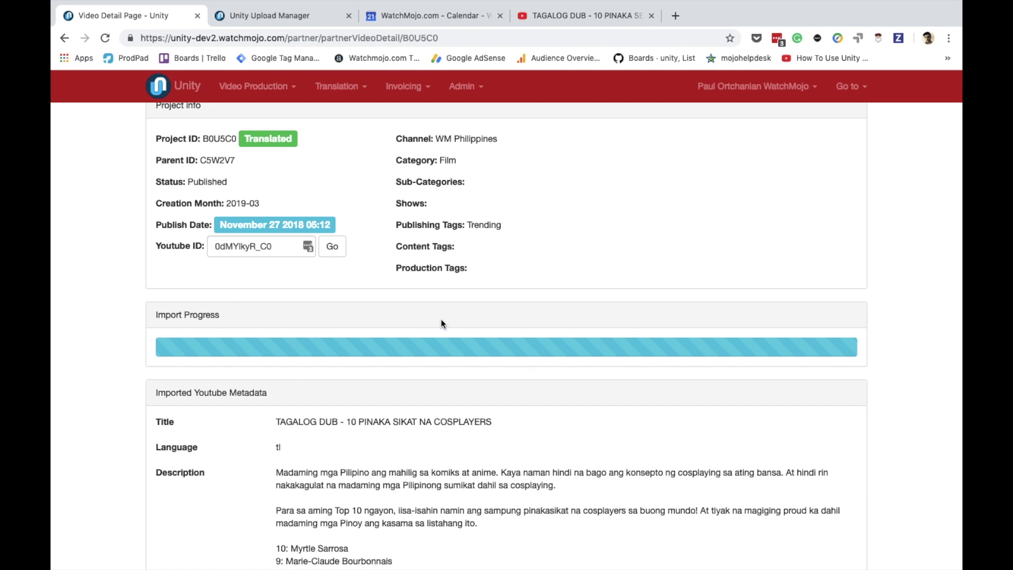
pyautogui.scroll(-4, 845, 356)
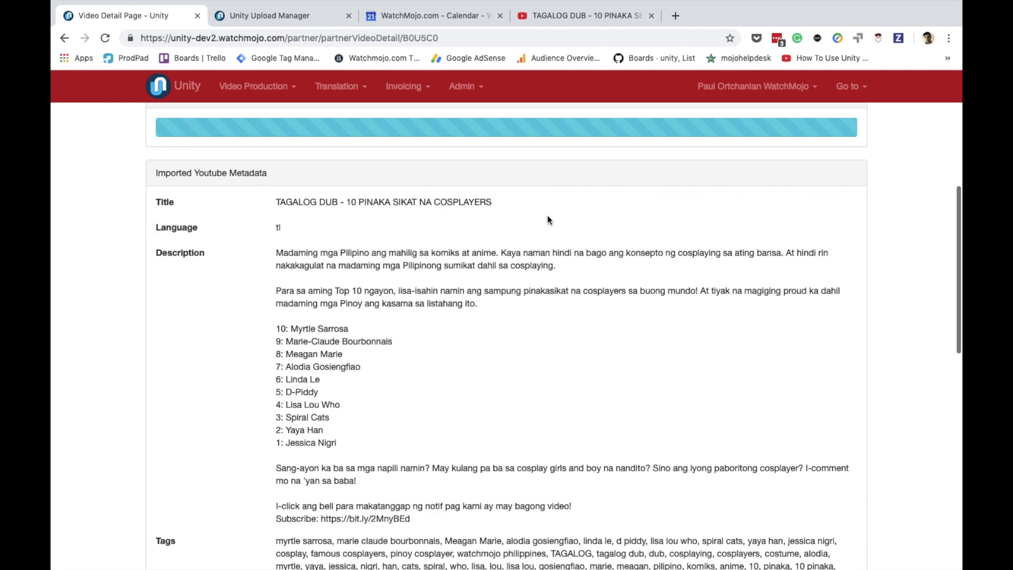
pyautogui.scroll(-7, 347, 344)
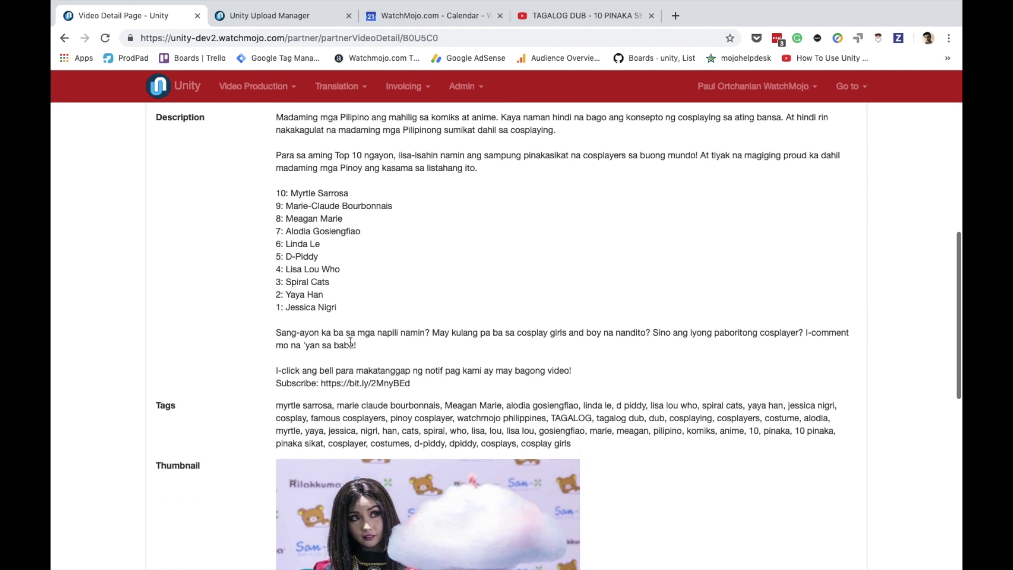
pyautogui.scroll(-5, 347, 344)
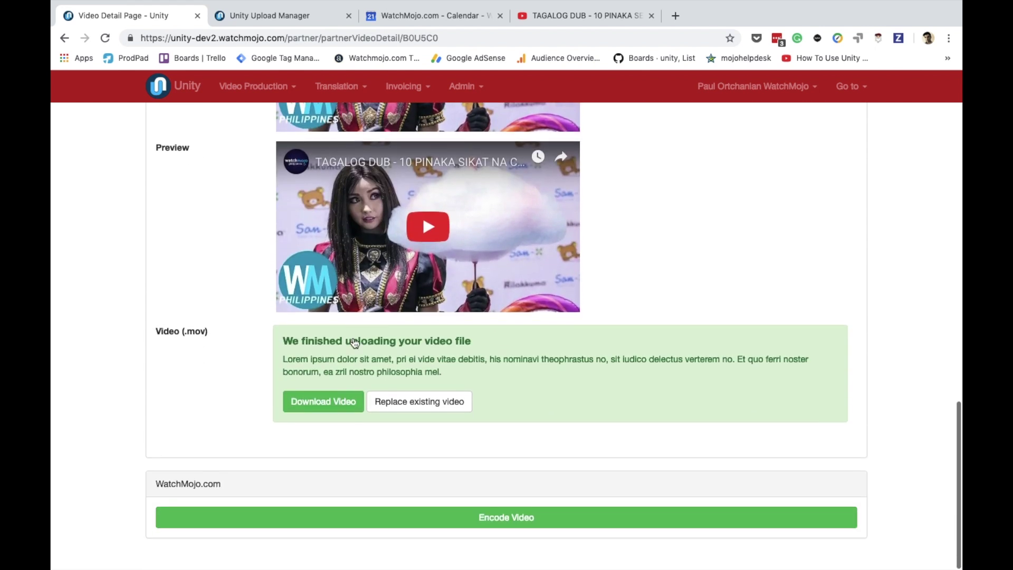
pyautogui.moveTo(284, 341); pyautogui.dragTo(480, 346)
pyautogui.click(479, 343)
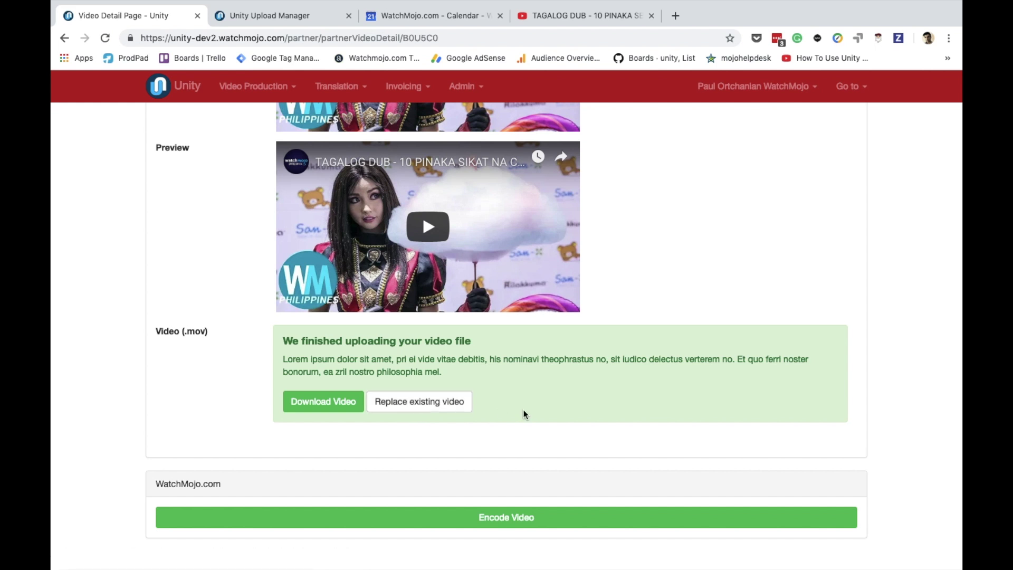
pyautogui.scroll(10, 524, 409)
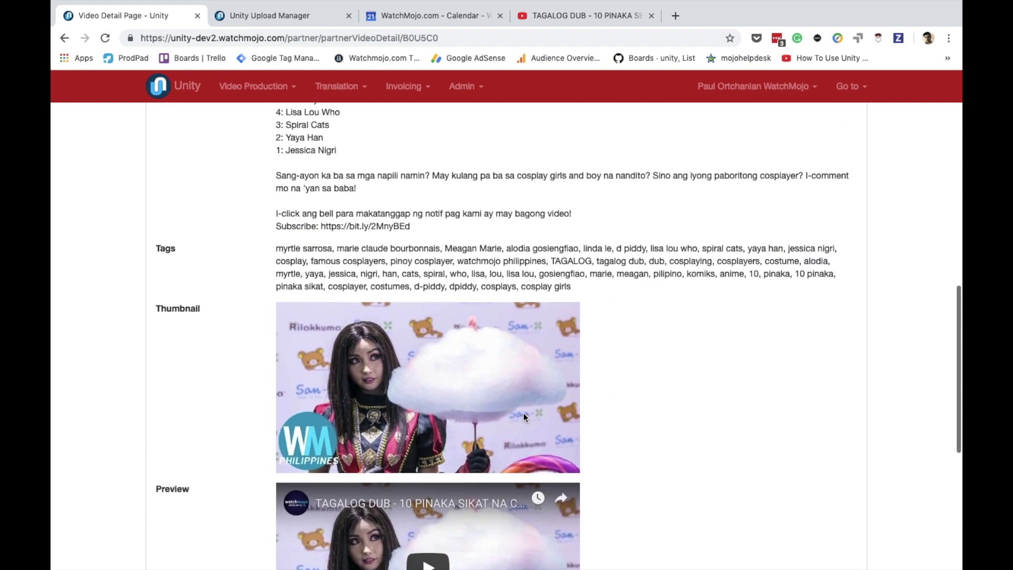
pyautogui.scroll(-10, 524, 417)
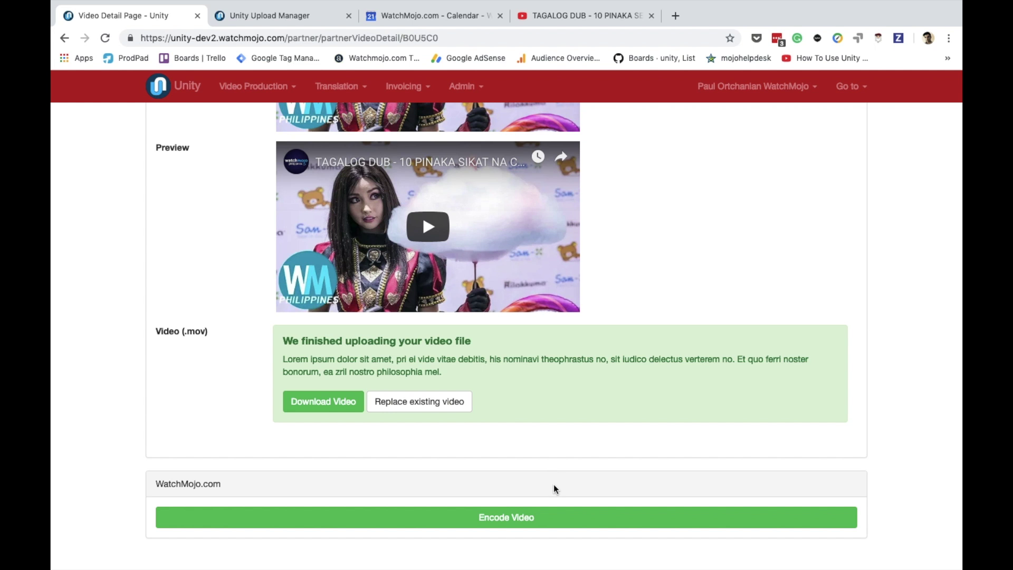
# - Start encoding the BirdBox entry's video for WatchMojo.com and check the encoding status
pyautogui.click(490, 519)
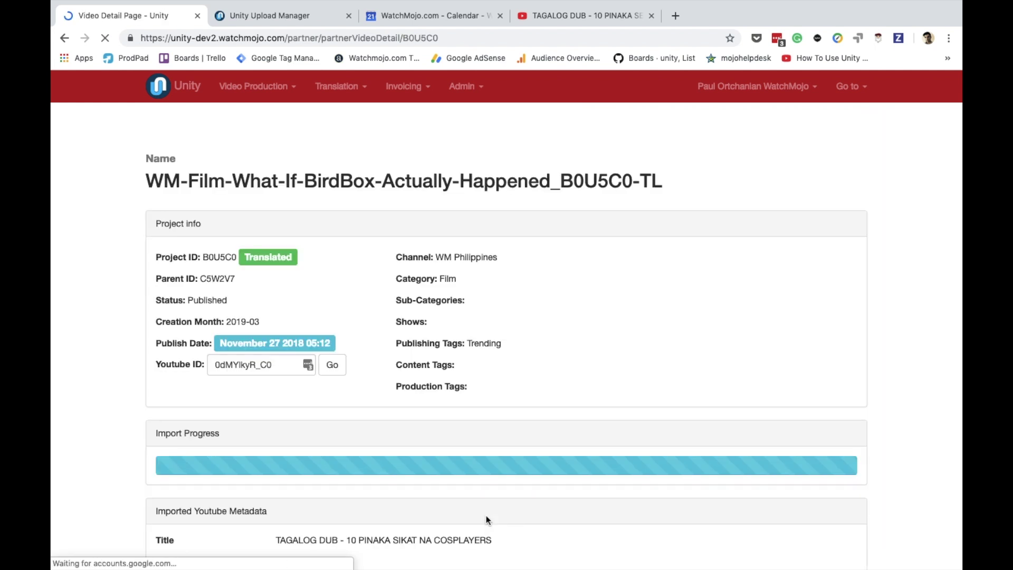
pyautogui.scroll(-15, 489, 512)
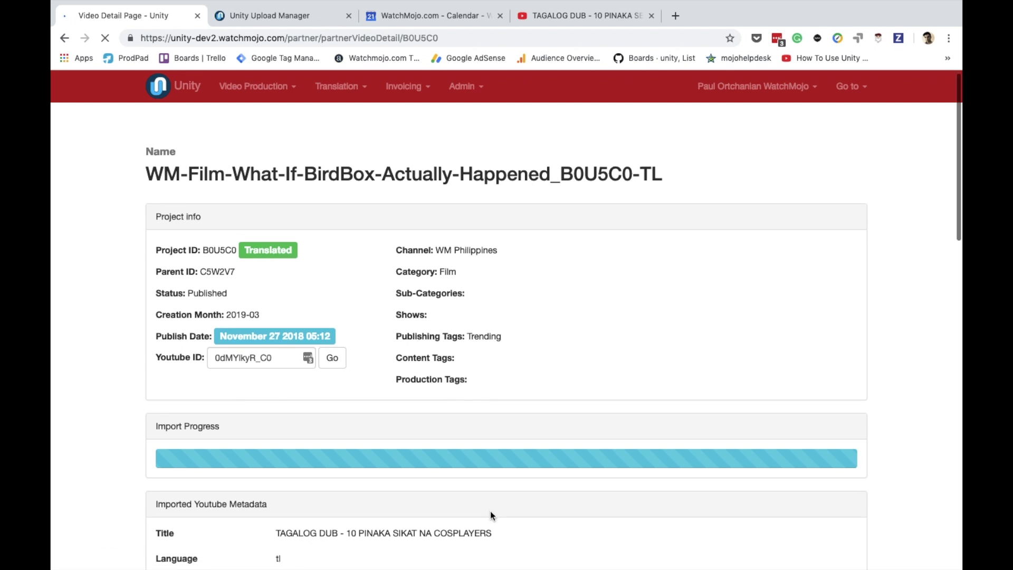
pyautogui.scroll(-3, 491, 512)
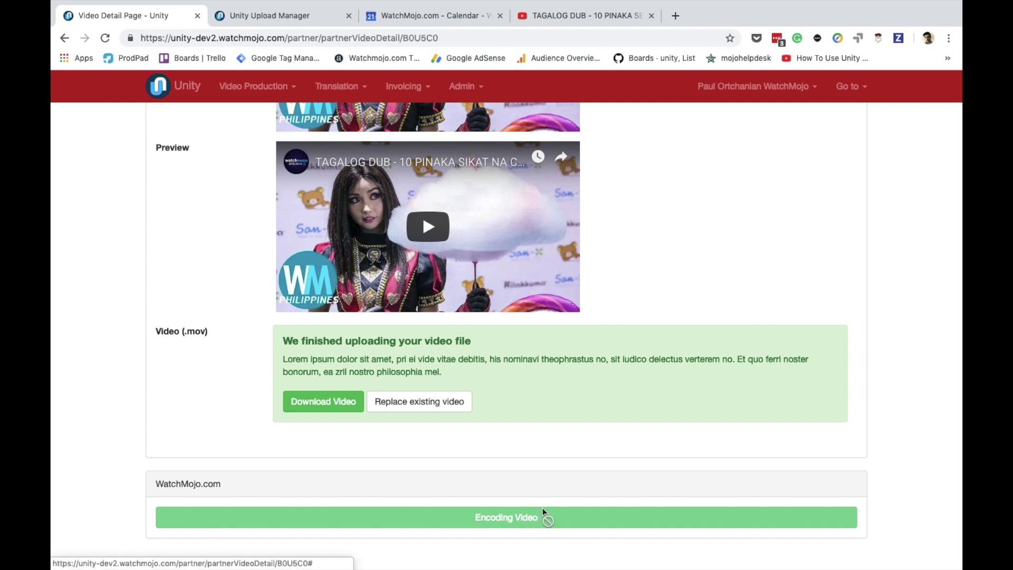
# - Check the upload progress of the Hidden-Jokes video in the Unity Upload Manager and return to the BirdBox entry
pyautogui.click(274, 19)
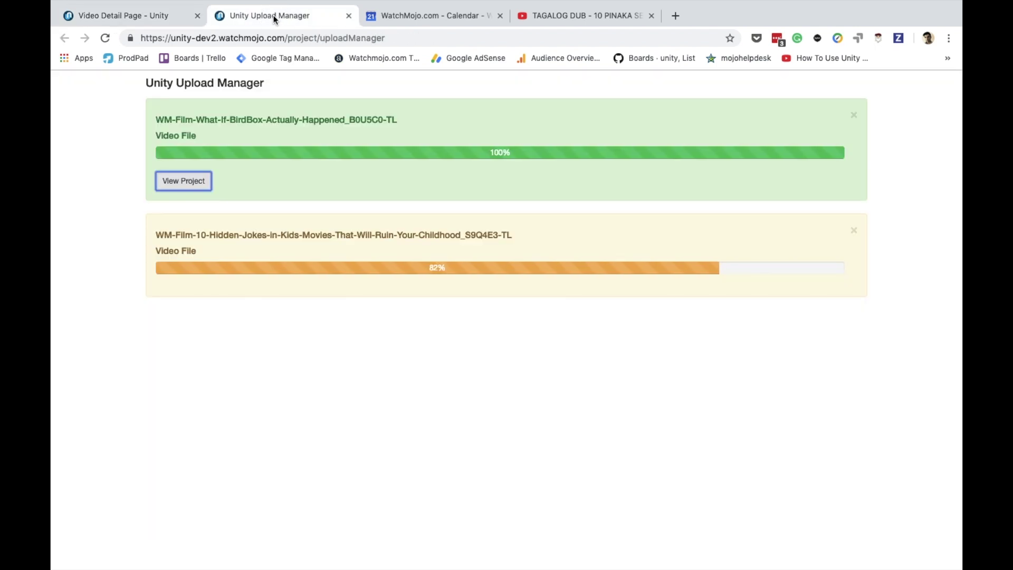
pyautogui.click(95, 208)
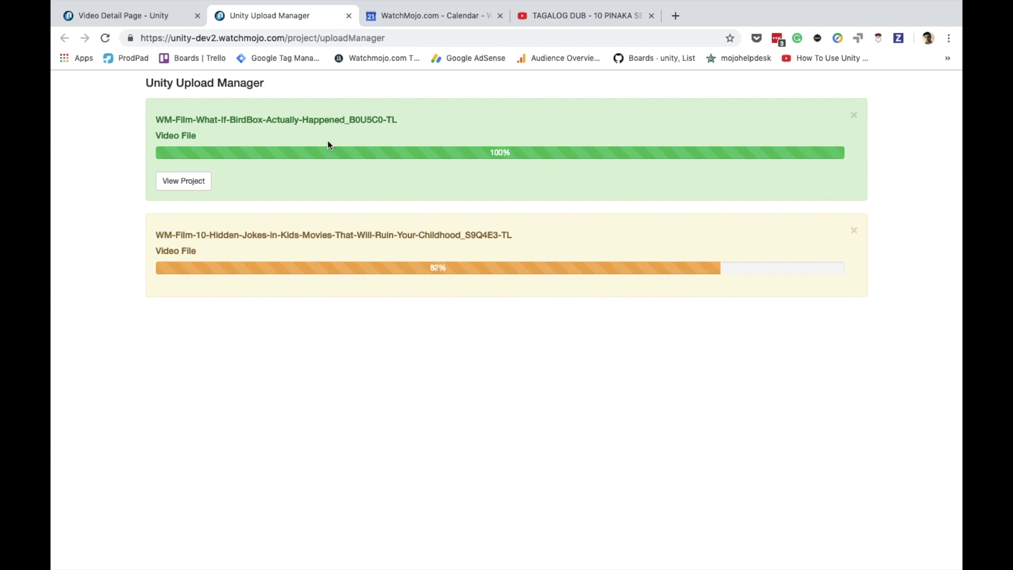
pyautogui.click(154, 15)
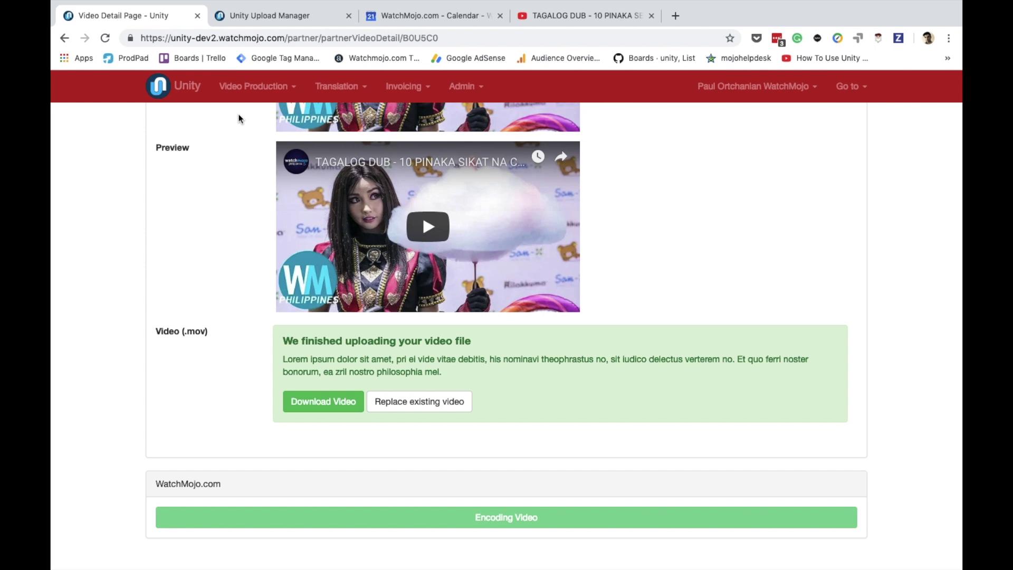
# - Return to the International Partner Video Listing for WM Philippines and examine the Uploaded count and the highlighted Tagalog entries
pyautogui.click(61, 39)
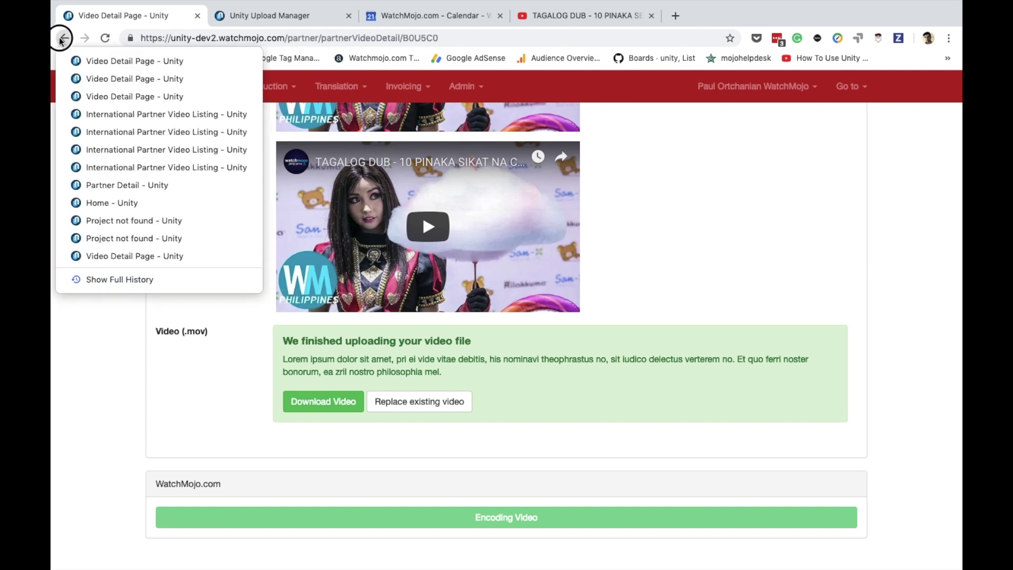
pyautogui.click(107, 118)
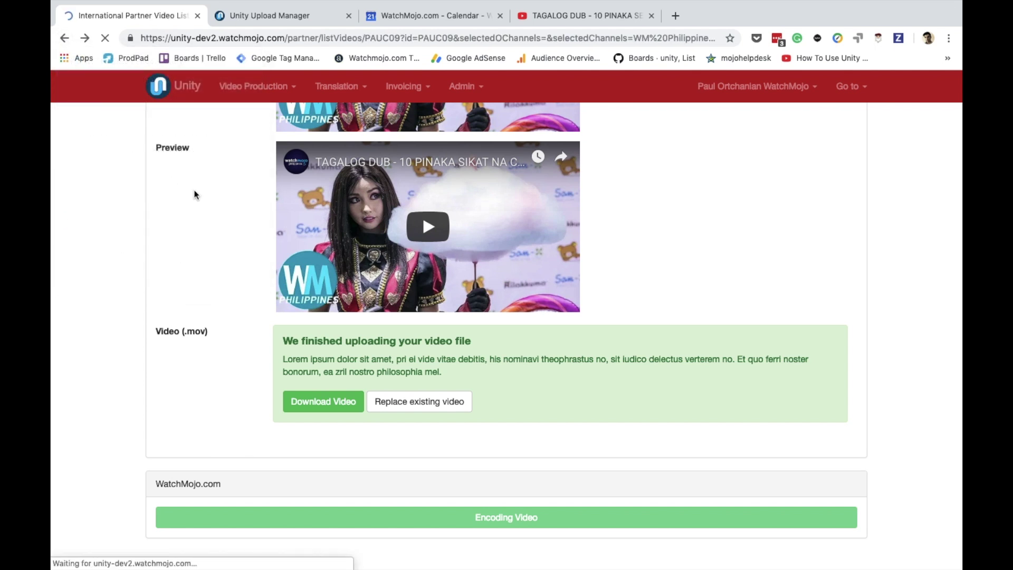
pyautogui.scroll(5, 756, 226)
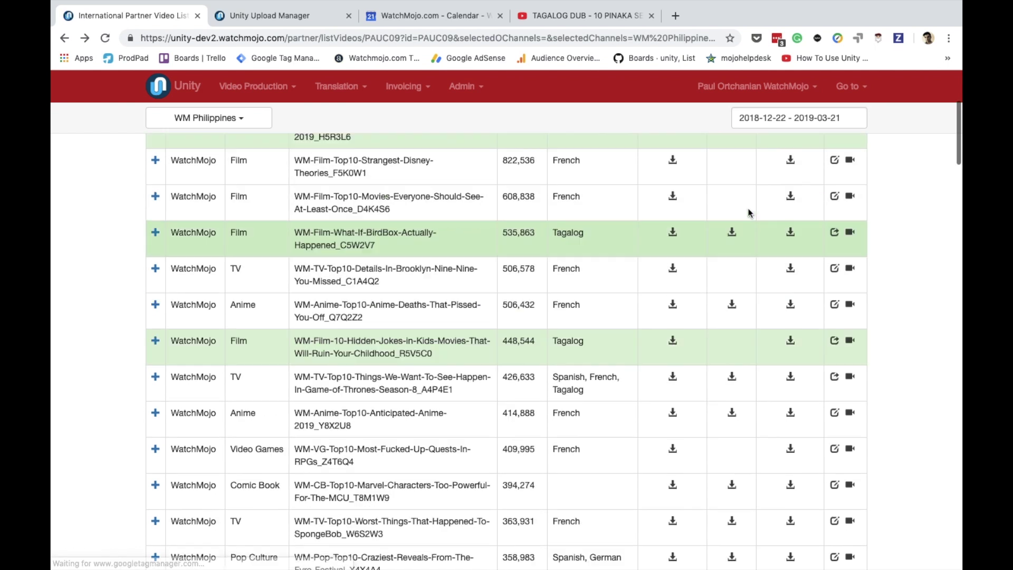
pyautogui.moveTo(709, 197); pyautogui.dragTo(729, 198)
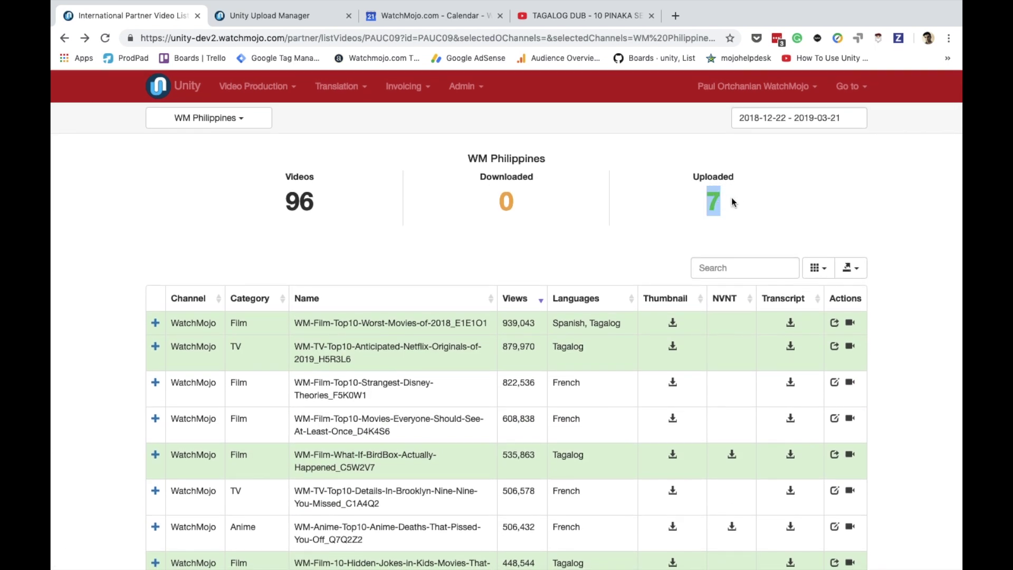
pyautogui.click(732, 199)
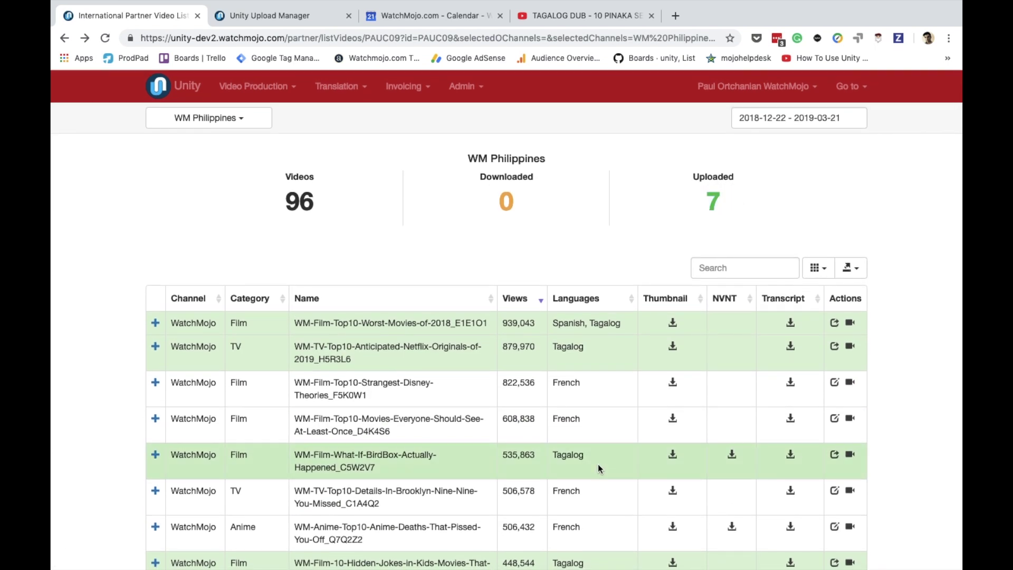
pyautogui.scroll(-3, 592, 461)
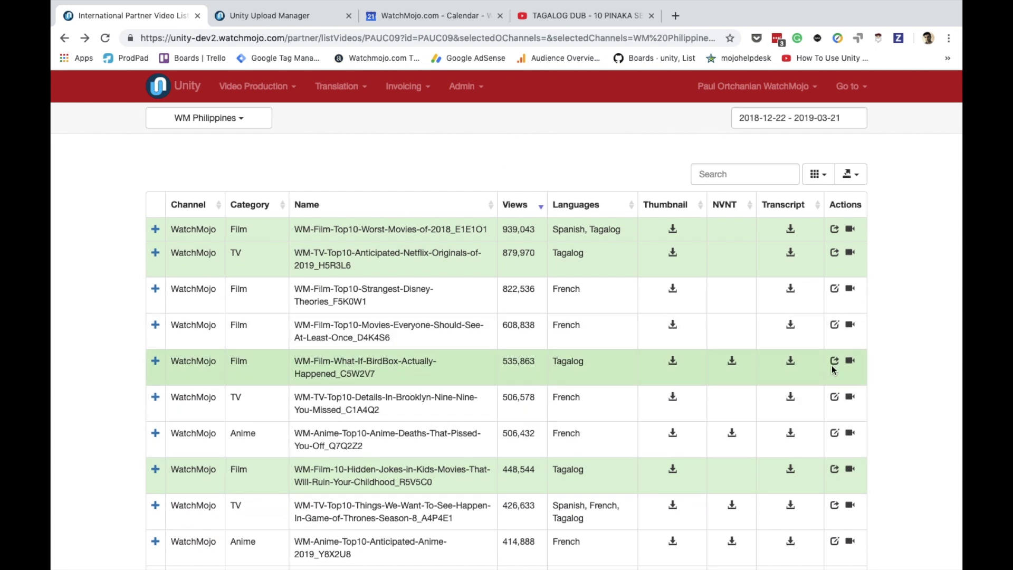
pyautogui.scroll(-10, 811, 442)
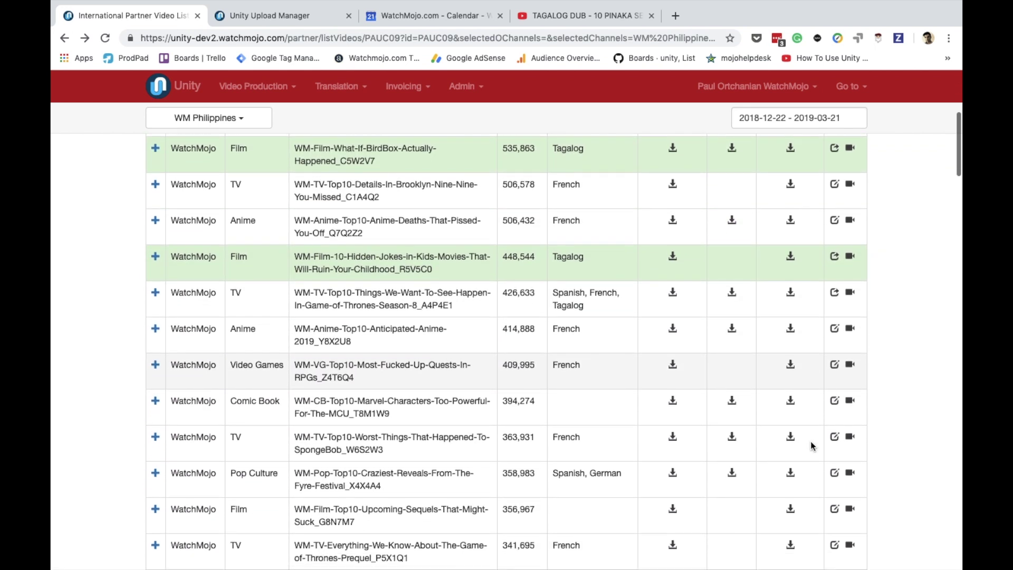
pyautogui.scroll(8, 811, 441)
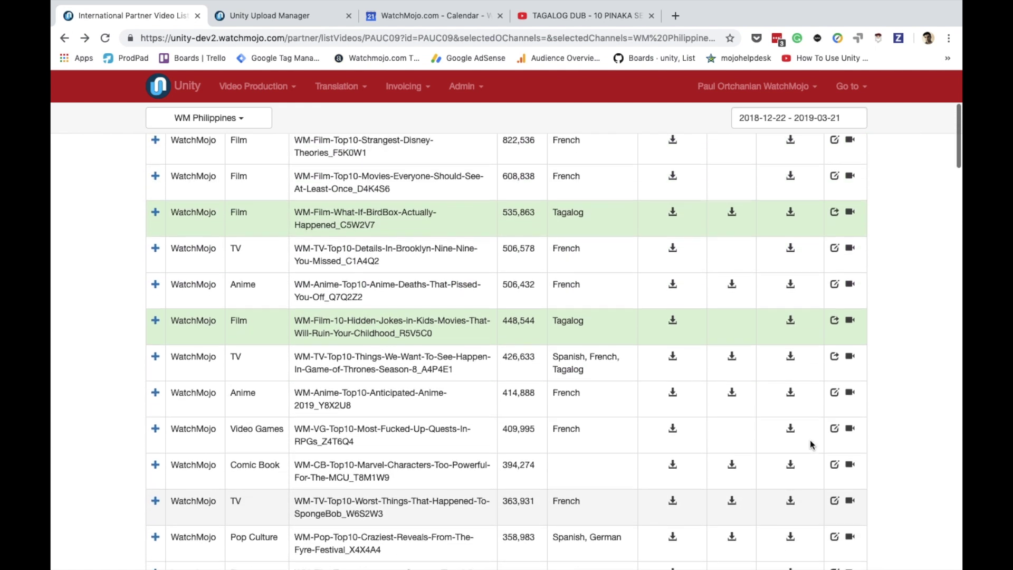
pyautogui.scroll(5, 810, 444)
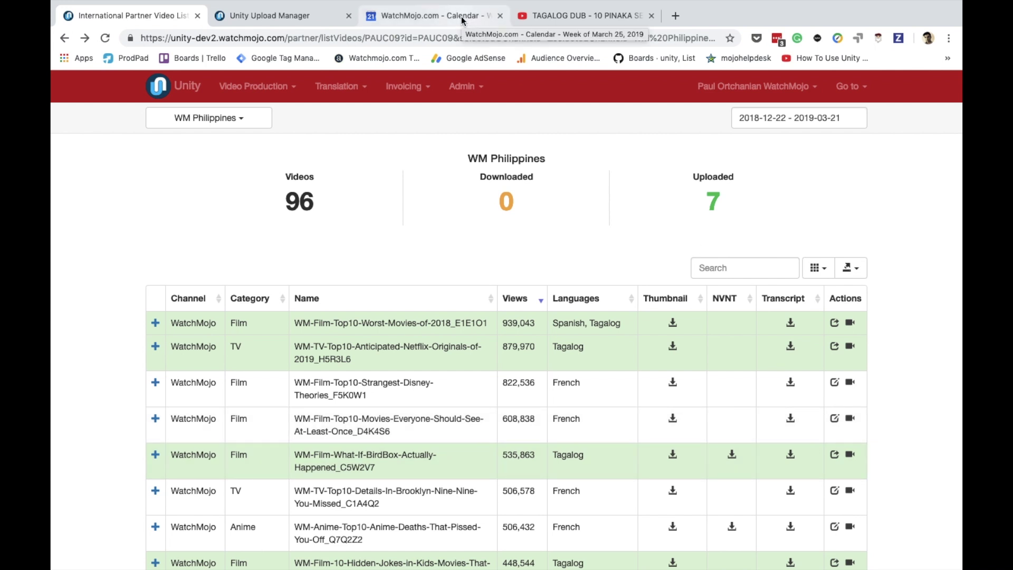
# - Switch to YouTube, go back from the open video to the WatchMojo Philippines channel page and pause its featured video
pyautogui.click(564, 21)
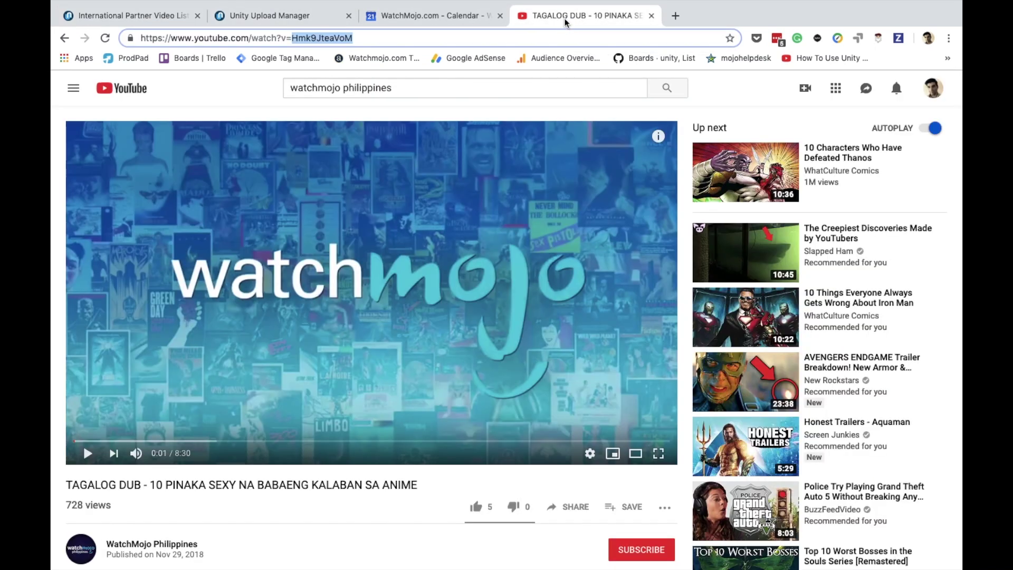
pyautogui.scroll(-2, 478, 327)
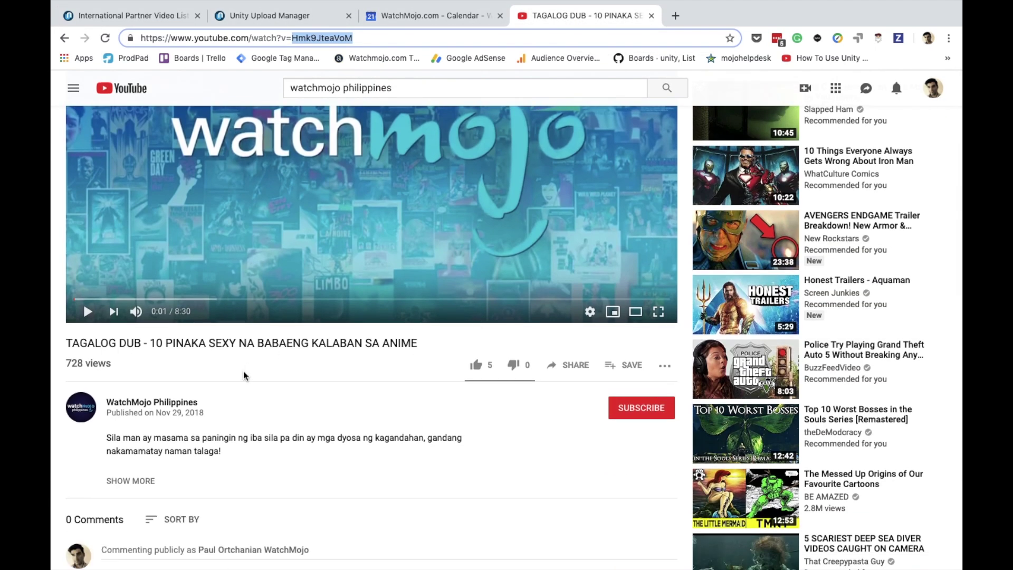
pyautogui.scroll(5, 256, 378)
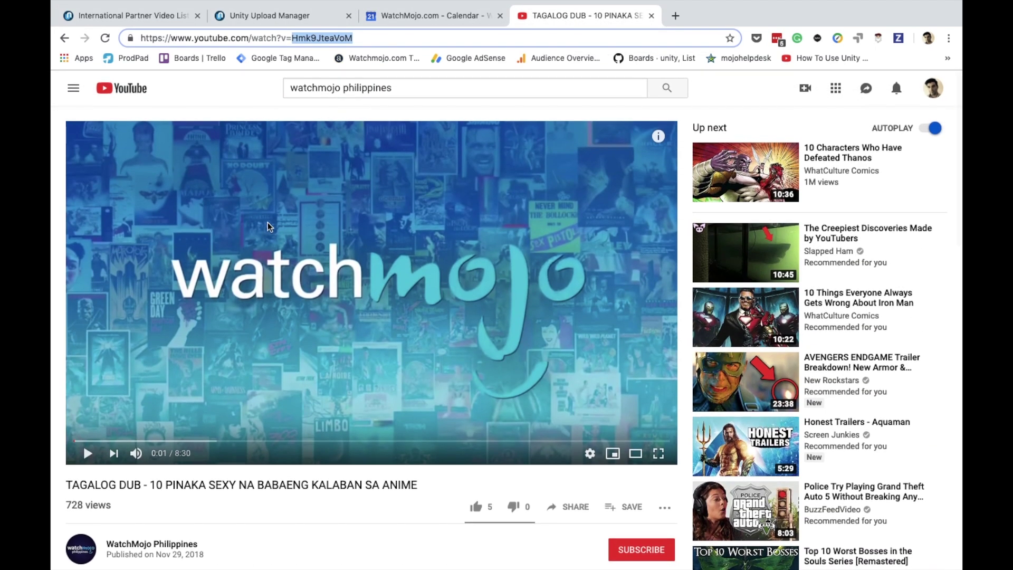
pyautogui.click(64, 38)
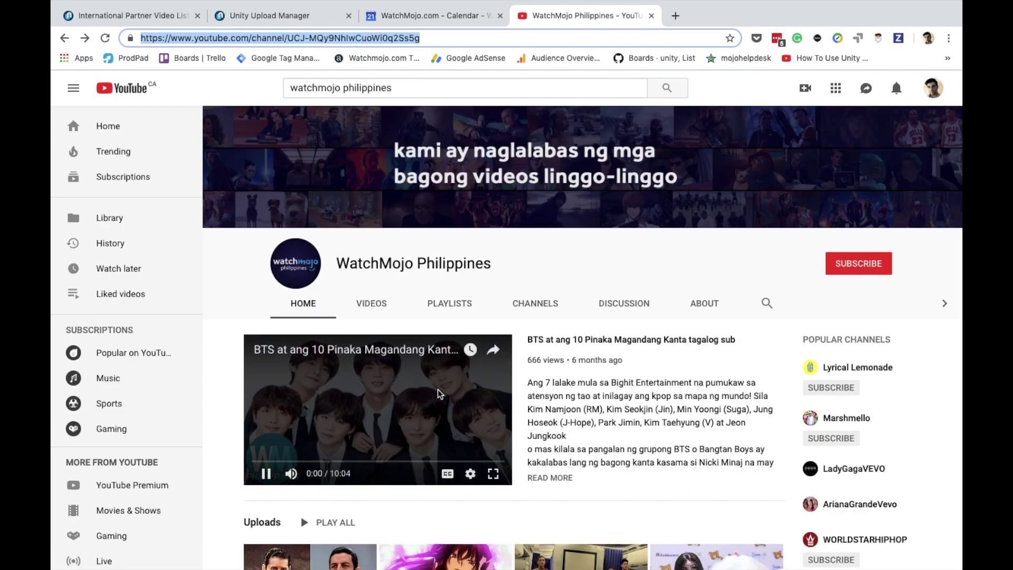
pyautogui.scroll(-3, 438, 391)
pyautogui.click(430, 310)
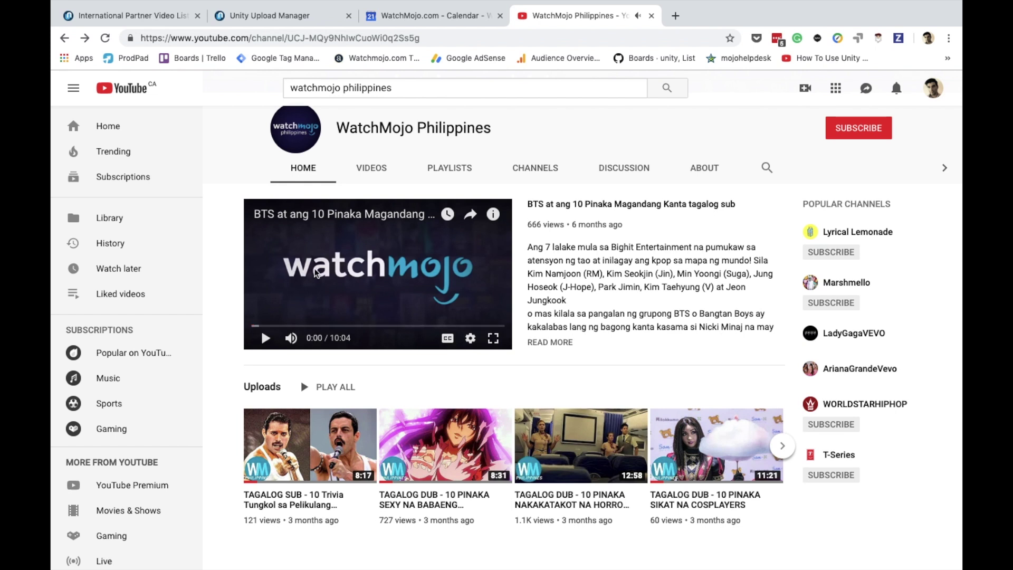
# - Open the video TAGALOG DUB - 10 PINAKA NAKAKATAKOT NA HORROR MOVIES SA PASKO, copy its video ID from the address and pause playback
pyautogui.click(600, 453)
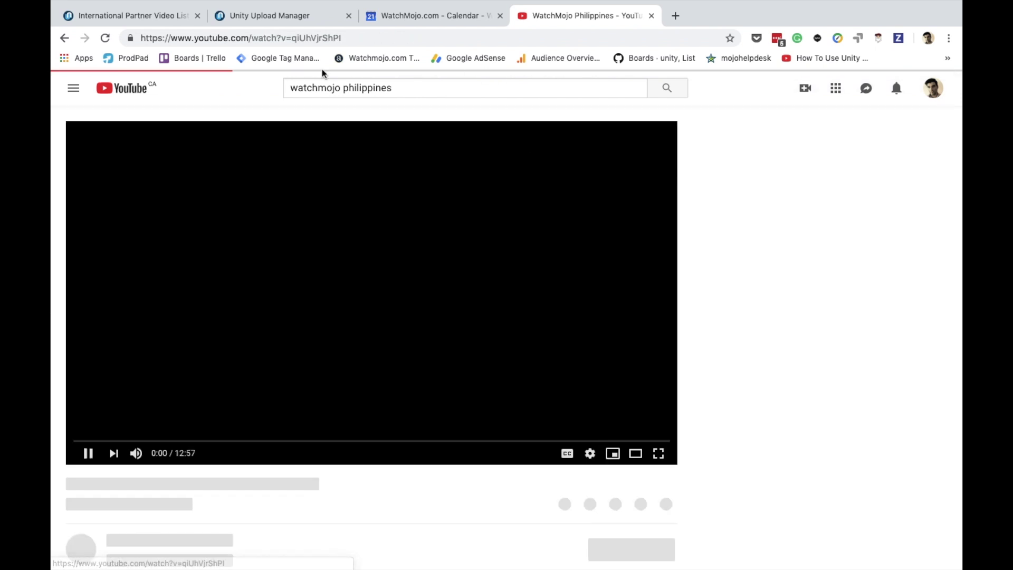
pyautogui.moveTo(292, 40); pyautogui.dragTo(356, 40)
pyautogui.press('super+c')
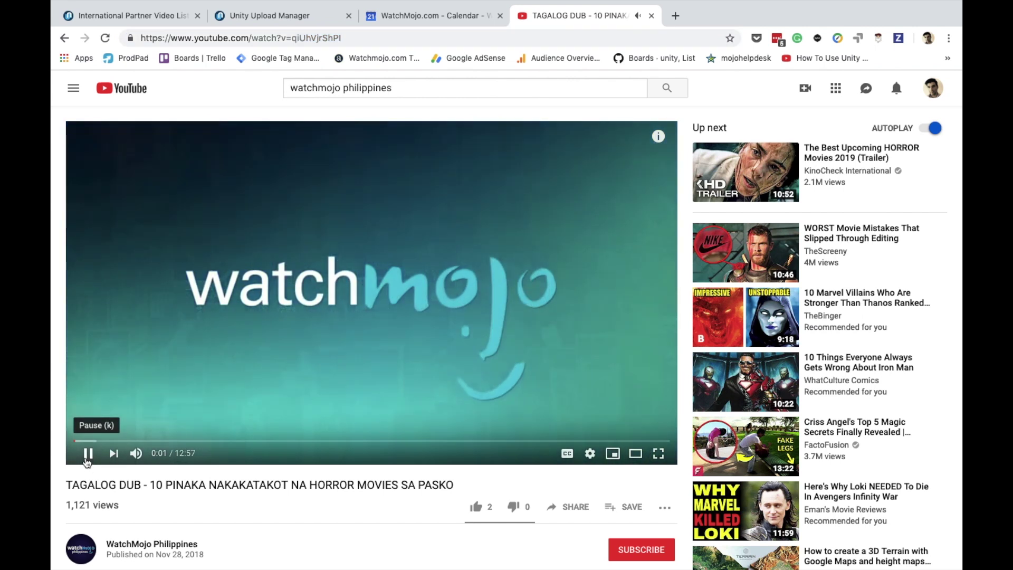
pyautogui.click(88, 454)
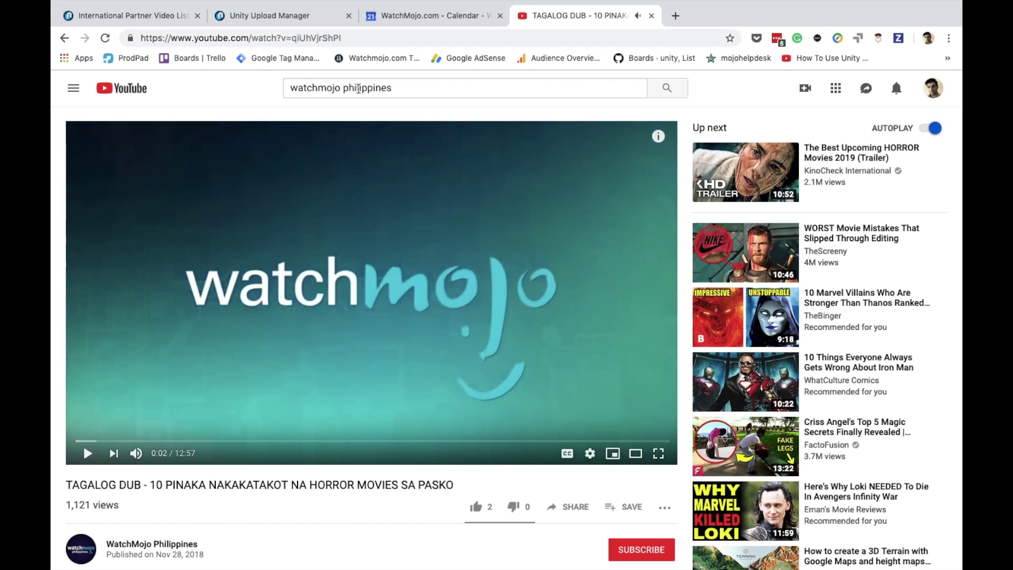
# - Open the WM-Film-What-If-BirdBox-Actually-Happened entry from the Unity partner listing and examine its project info and imported YouTube metadata
pyautogui.click(156, 19)
pyautogui.scroll(-3, 731, 422)
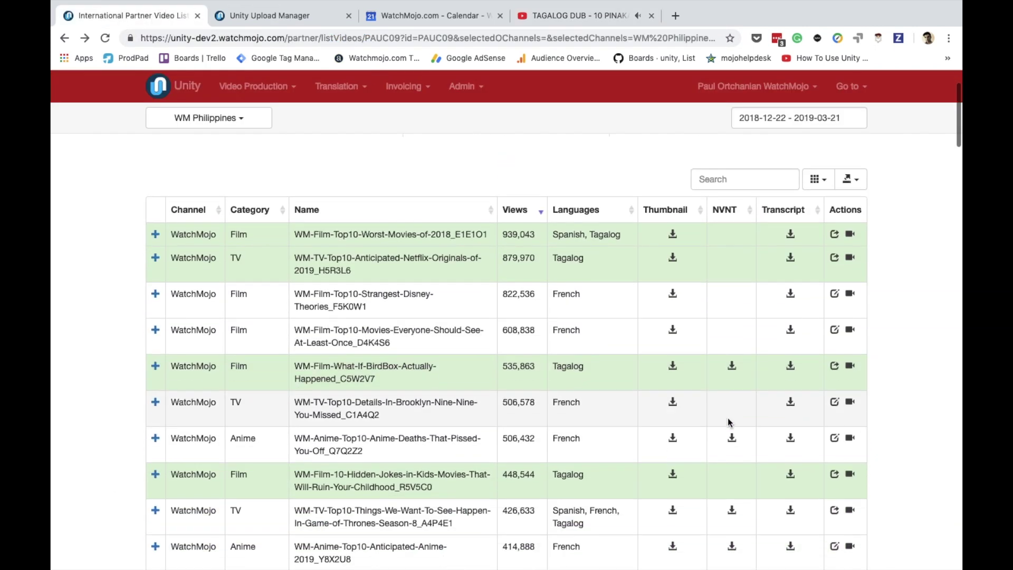
pyautogui.click(834, 370)
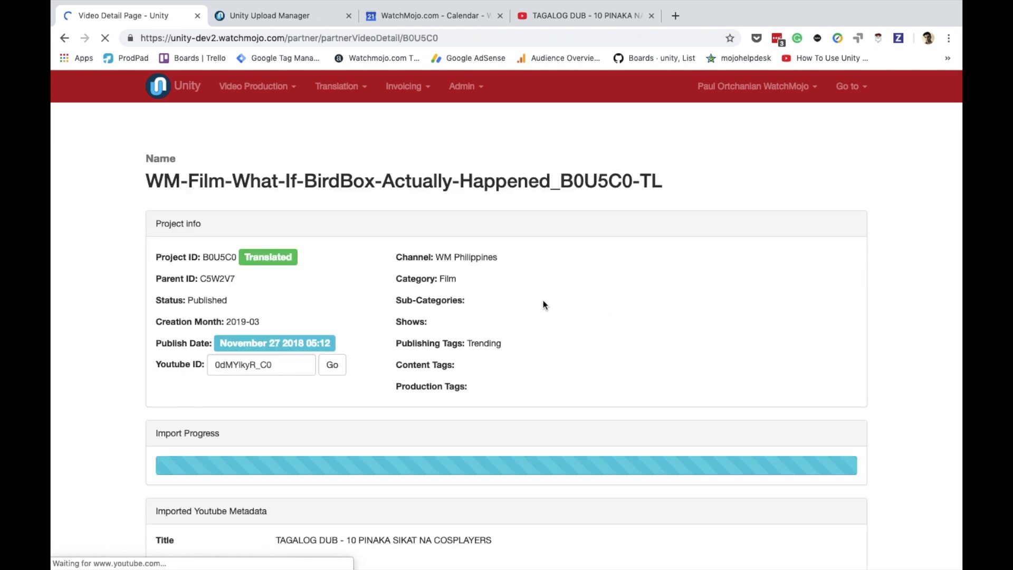
pyautogui.scroll(-10, 546, 301)
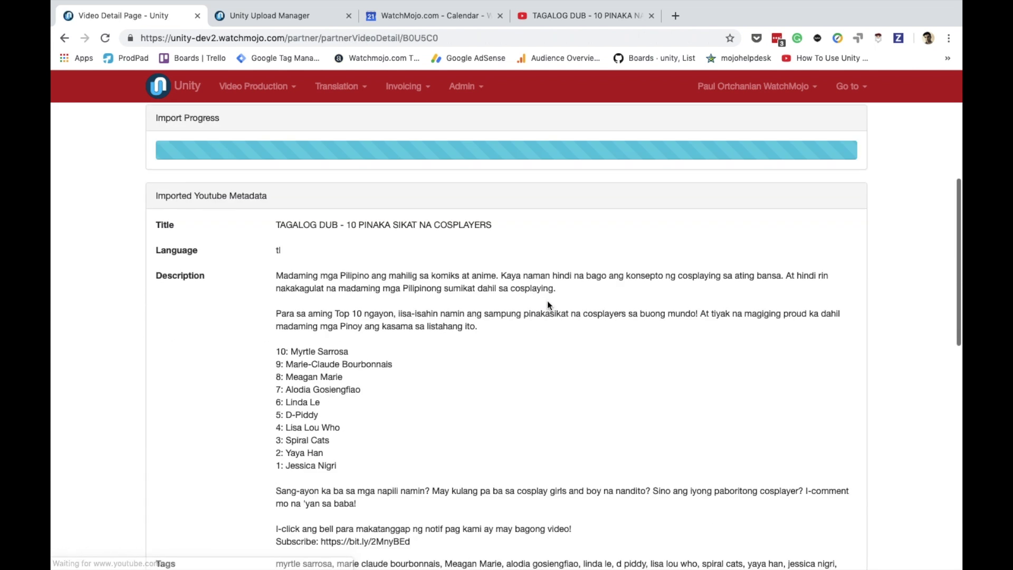
pyautogui.scroll(-2, 546, 300)
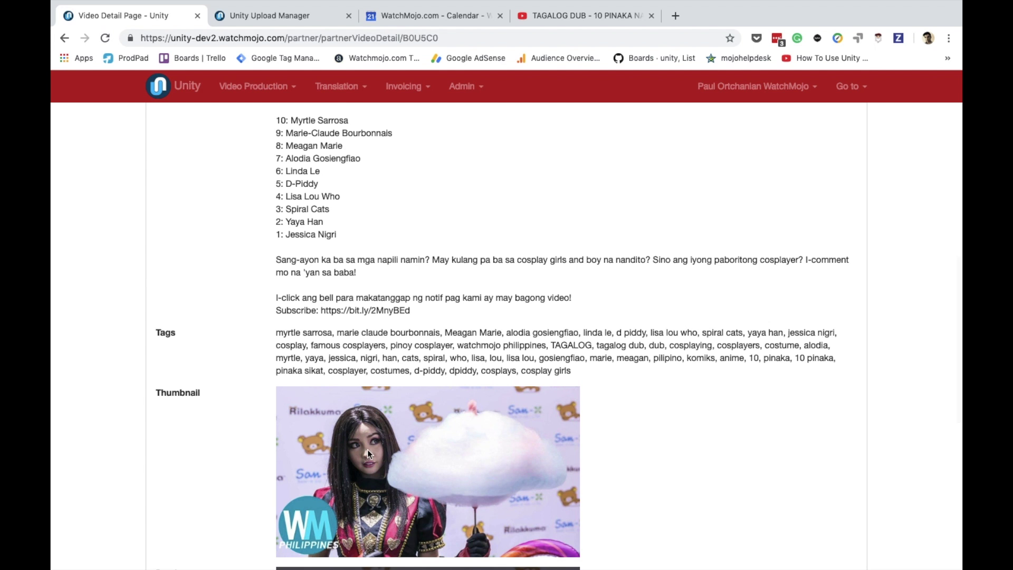
pyautogui.scroll(-4, 372, 422)
pyautogui.scroll(7, 388, 362)
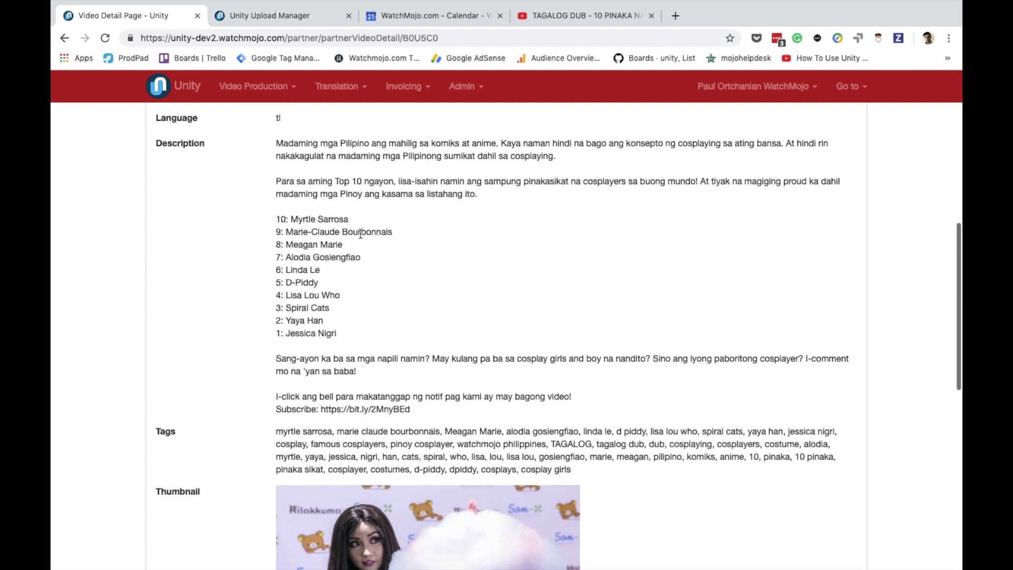
pyautogui.scroll(5, 354, 254)
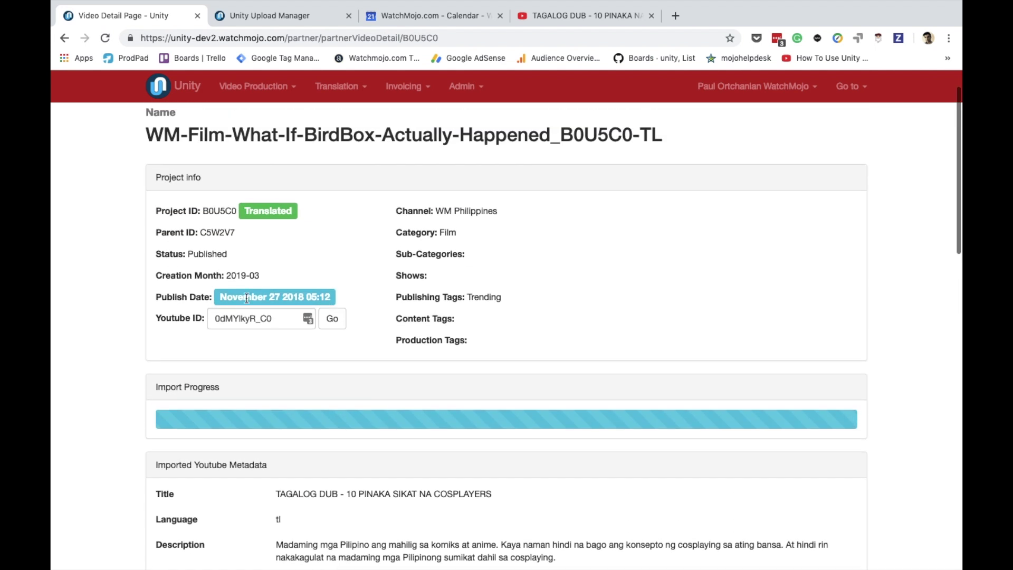
# - Replace the entry's YouTube ID with qiUhVjrShPI, import that video's information and review the updated tags, thumbnail and preview
pyautogui.moveTo(270, 319); pyautogui.dragTo(201, 314)
pyautogui.press('super+v')
pyautogui.click(332, 319)
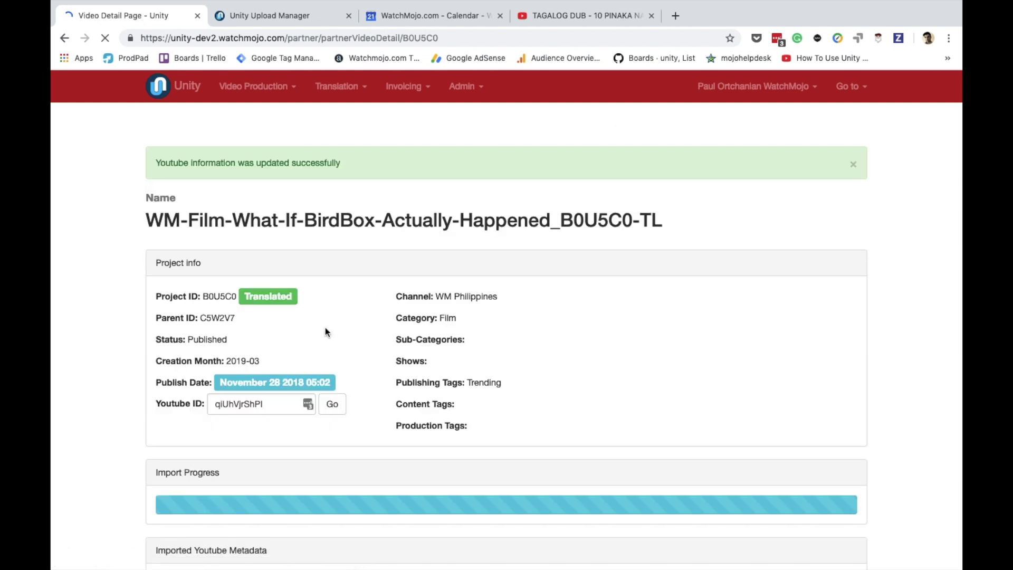
pyautogui.scroll(-12, 327, 331)
pyautogui.scroll(-4, 325, 329)
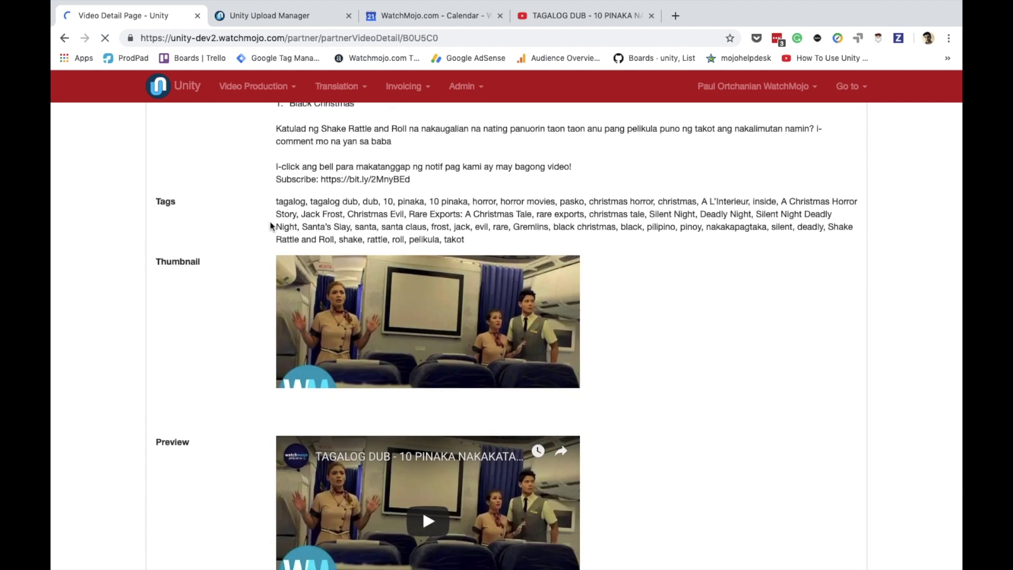
pyautogui.scroll(-5, 379, 335)
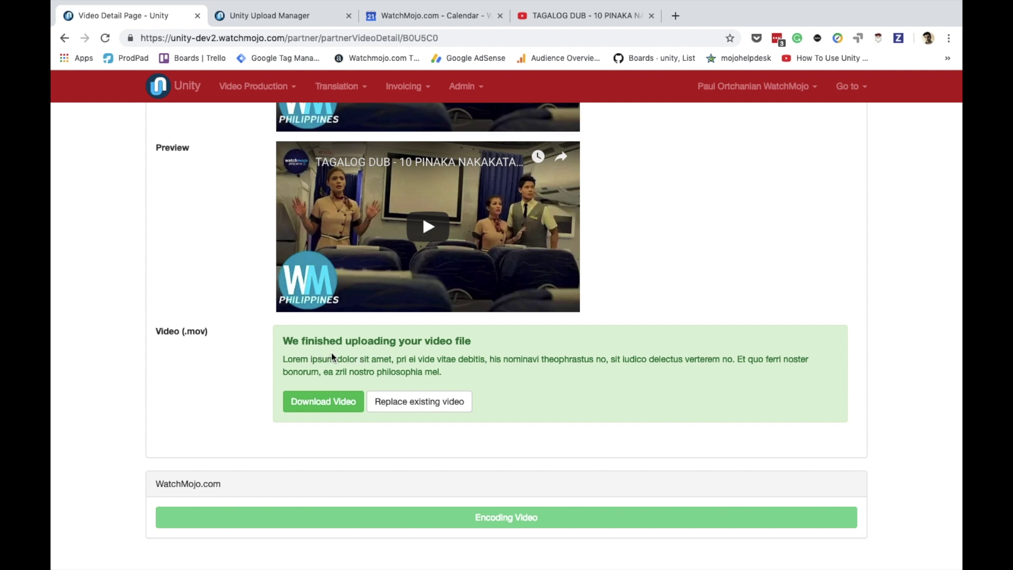
# - Try to replace the entry's existing video with the WM-TV-Top10-Darkest .mov file from the desktop and return to the detail page
pyautogui.click(405, 406)
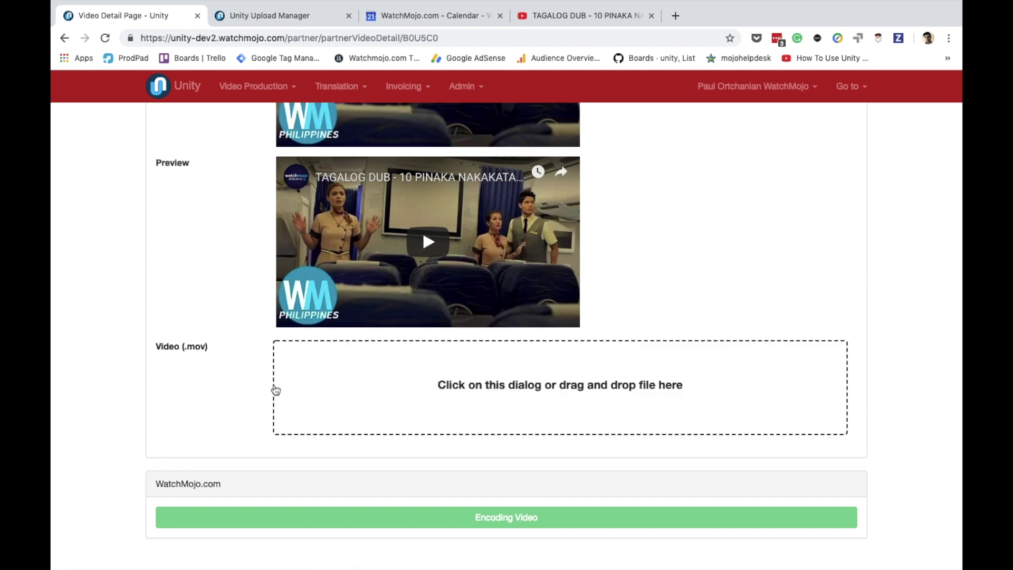
pyautogui.press('F11')
pyautogui.click(535, 74)
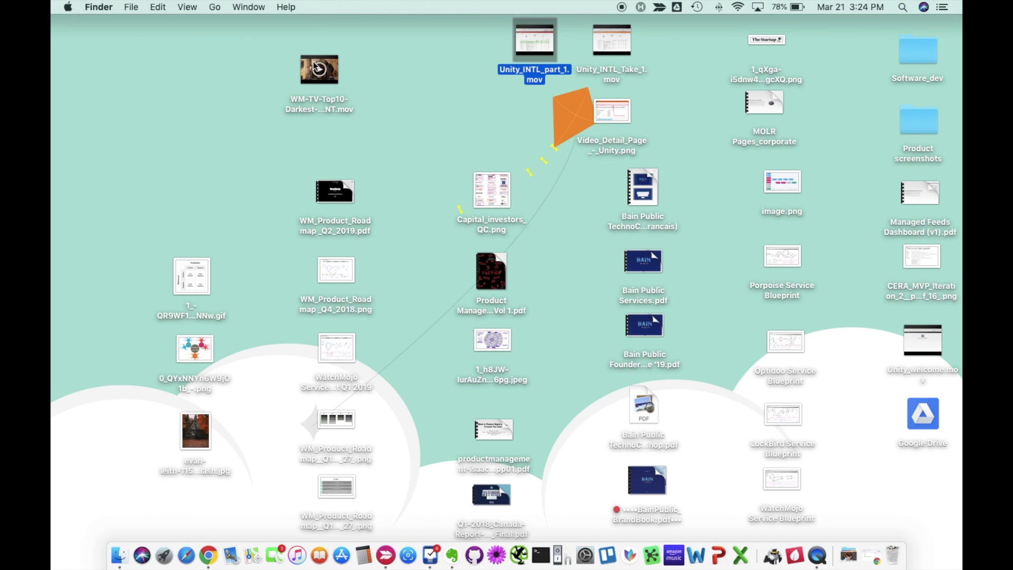
pyautogui.moveTo(320, 71); pyautogui.dragTo(453, 94)
pyautogui.press('F11')
pyautogui.moveTo(482, 406); pyautogui.dragTo(475, 401)
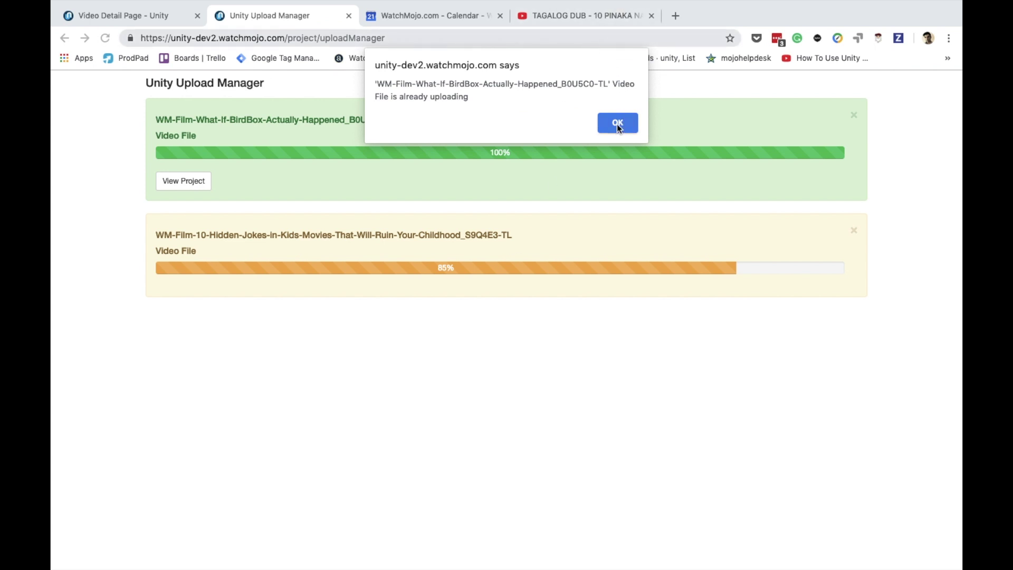
pyautogui.click(617, 125)
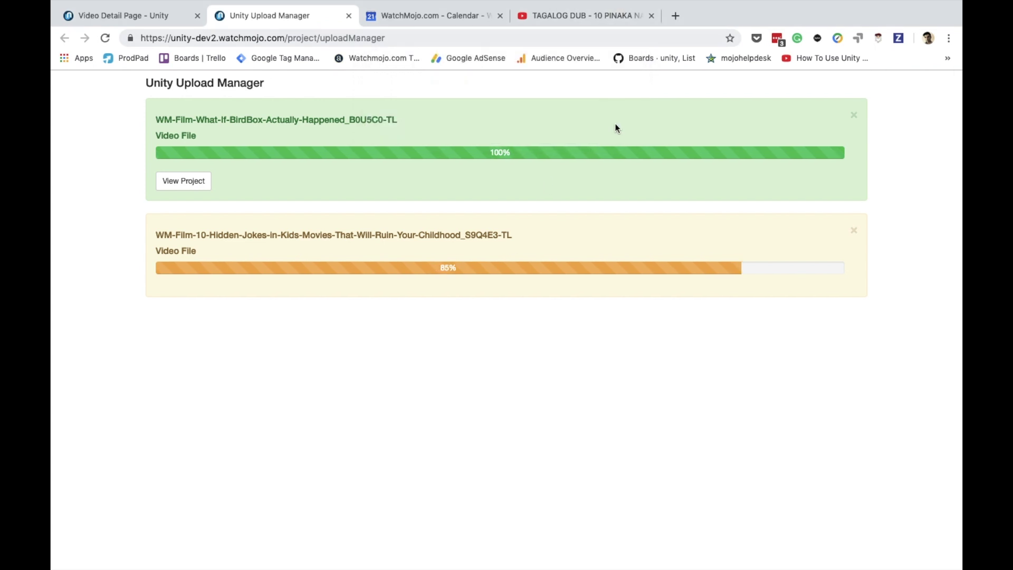
pyautogui.click(125, 19)
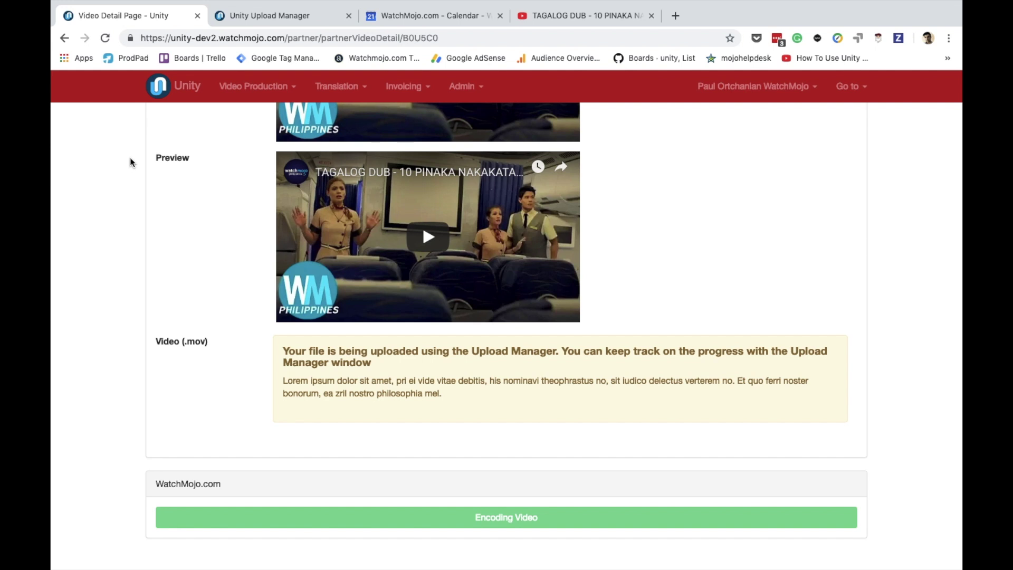
pyautogui.hotkey('ctrl', 'Left')
pyautogui.hotkey('ctrl', 'Right')
pyautogui.hotkey('ctrl', 'Left')
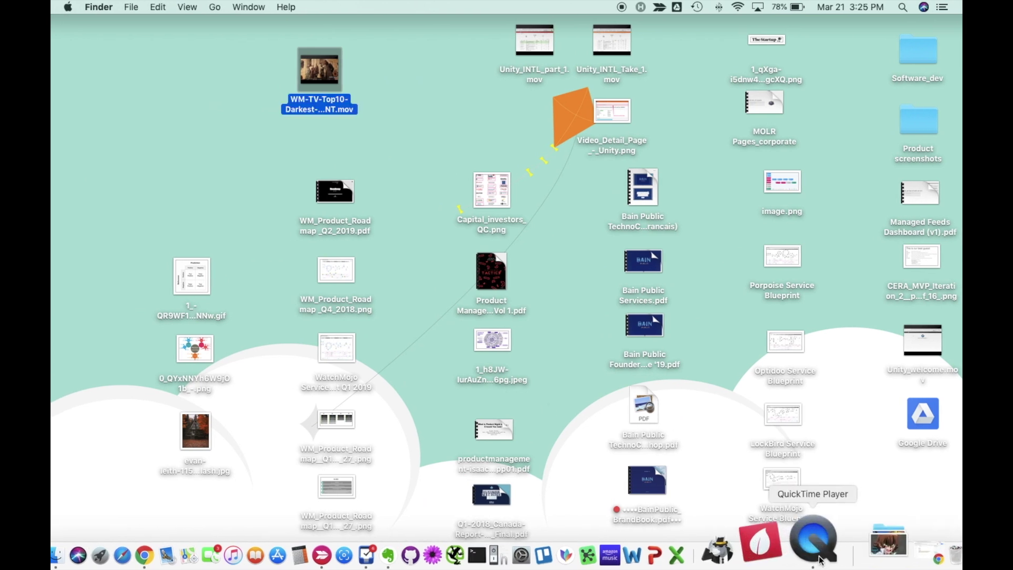